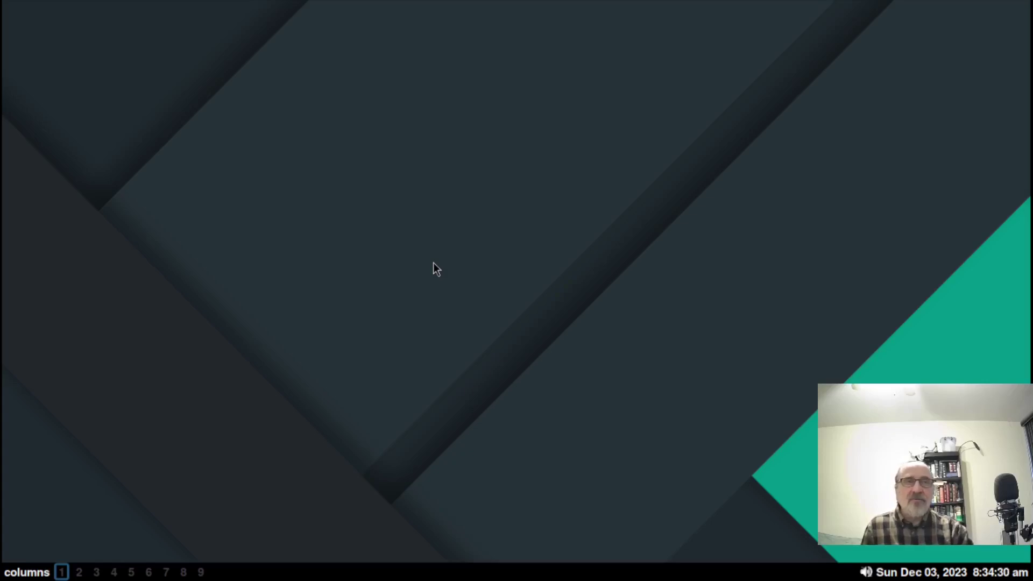
Step: Open Firefox, go to the Arch Linux site's wiki and bring up its Kernel article
{"action": "key", "text": "super+b"}
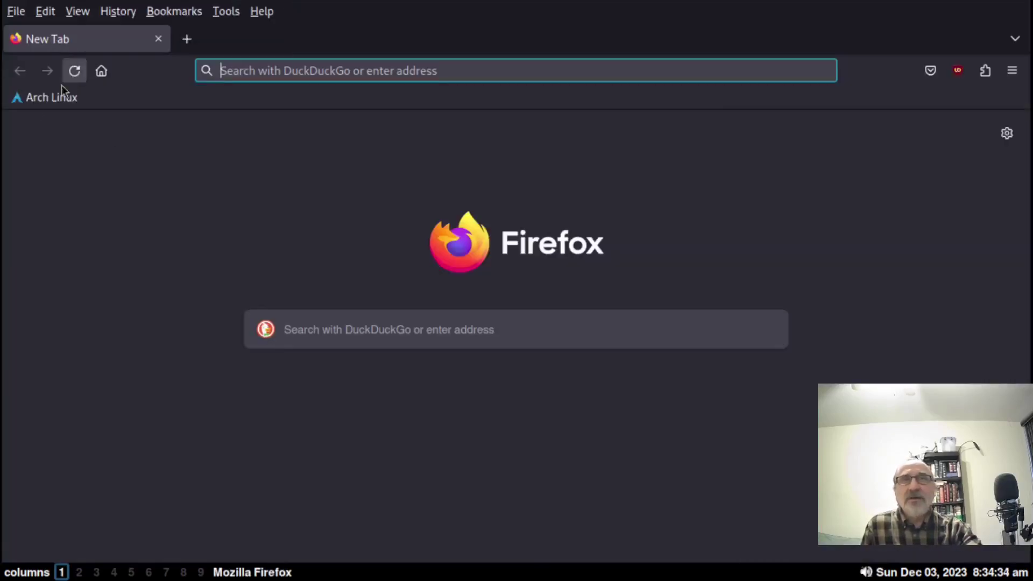
{"action": "left_click", "coordinate": [52, 98]}
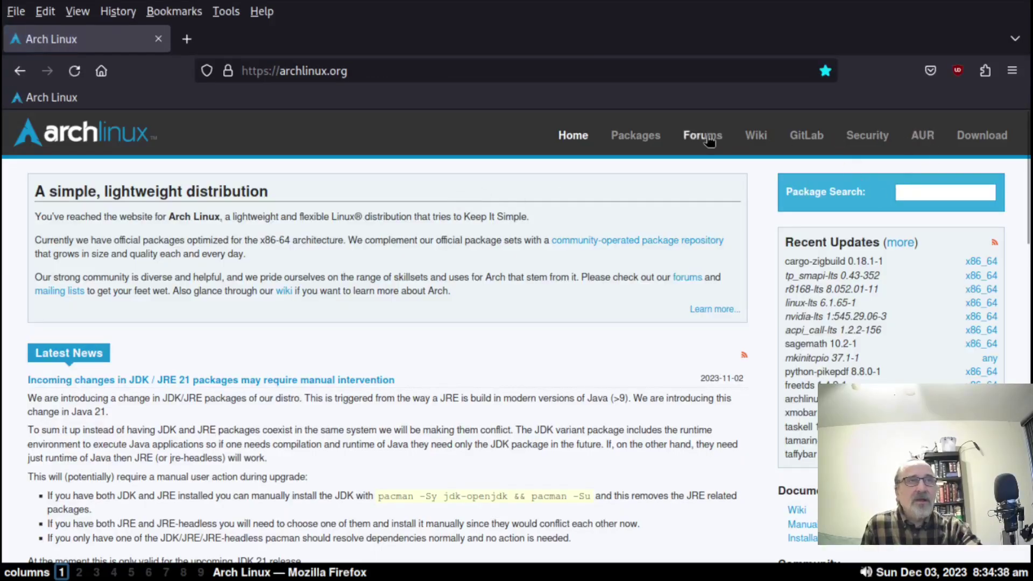
{"action": "left_click", "coordinate": [755, 137]}
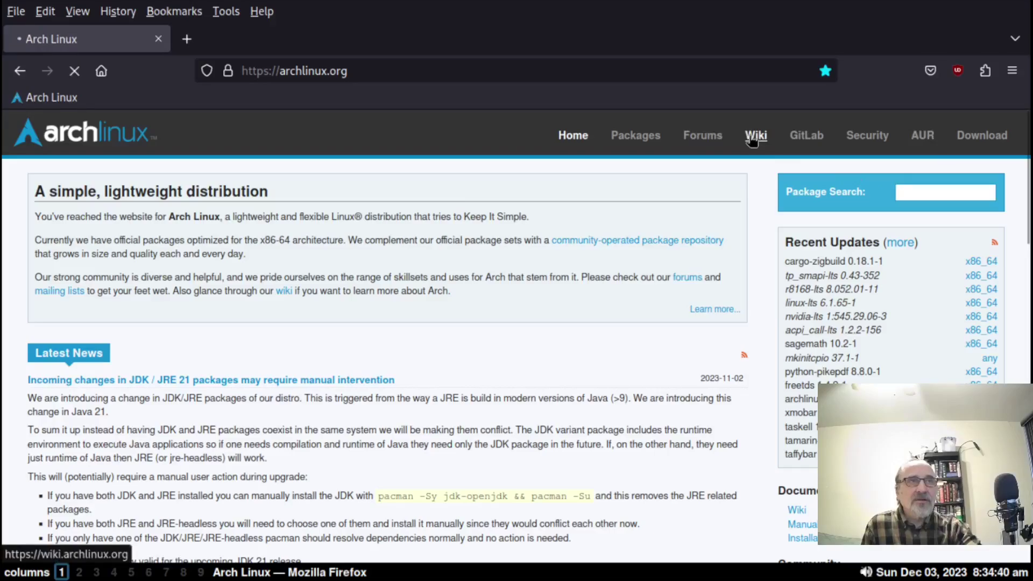
{"action": "type", "text": "kernel"}
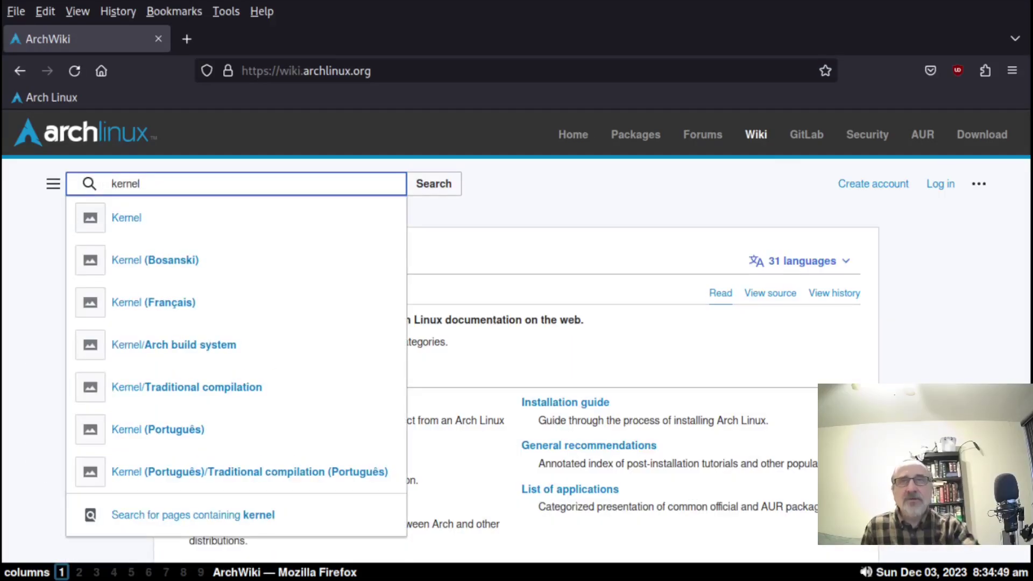
{"action": "left_click", "coordinate": [128, 221]}
Step: Enlarge the Kernel article to 133% and examine the Officially supported kernels section
{"action": "scroll", "coordinate": [128, 222], "scroll_direction": "down", "scroll_amount": 2}
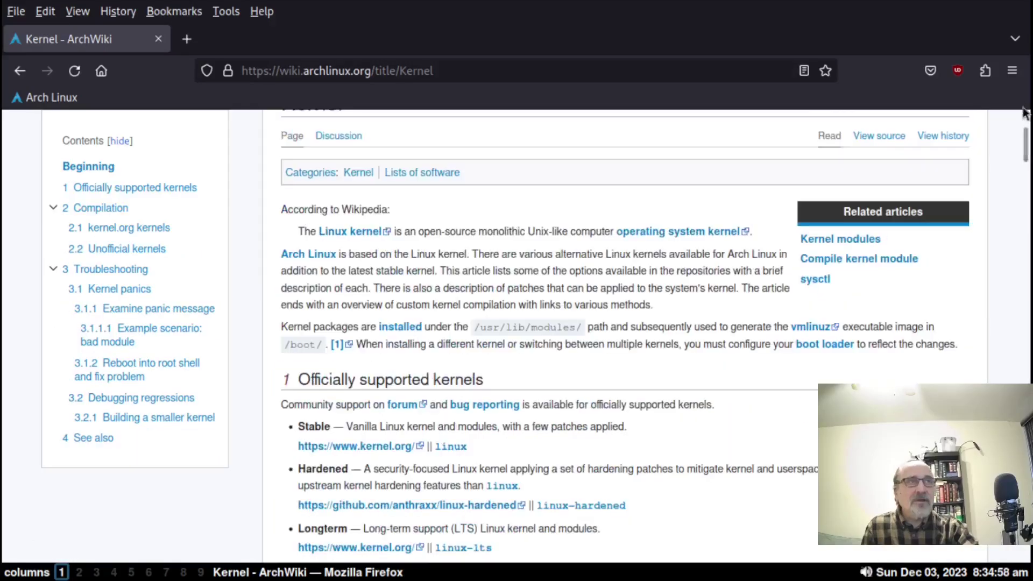
{"action": "left_click", "coordinate": [1012, 71]}
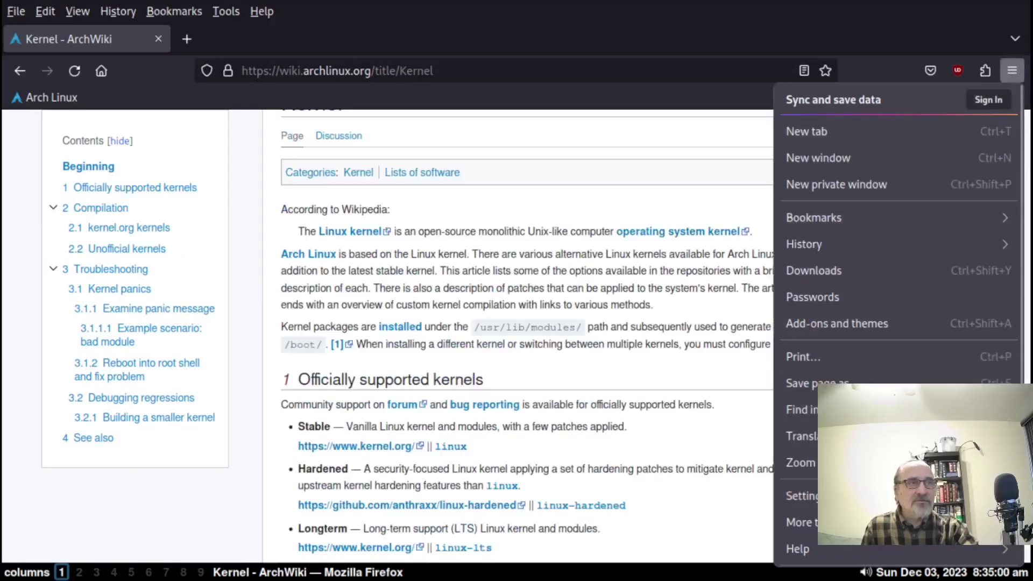
{"action": "key", "text": "ctrl+plus"}
{"action": "key", "text": "ctrl+plus"}
{"action": "key", "text": "ctrl+plus"}
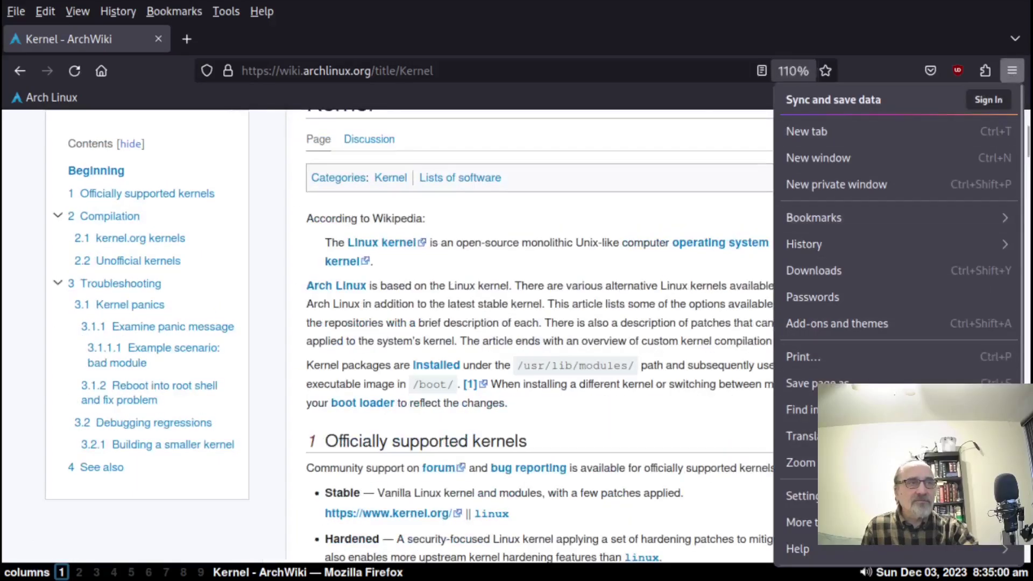
{"action": "left_click", "coordinate": [585, 44]}
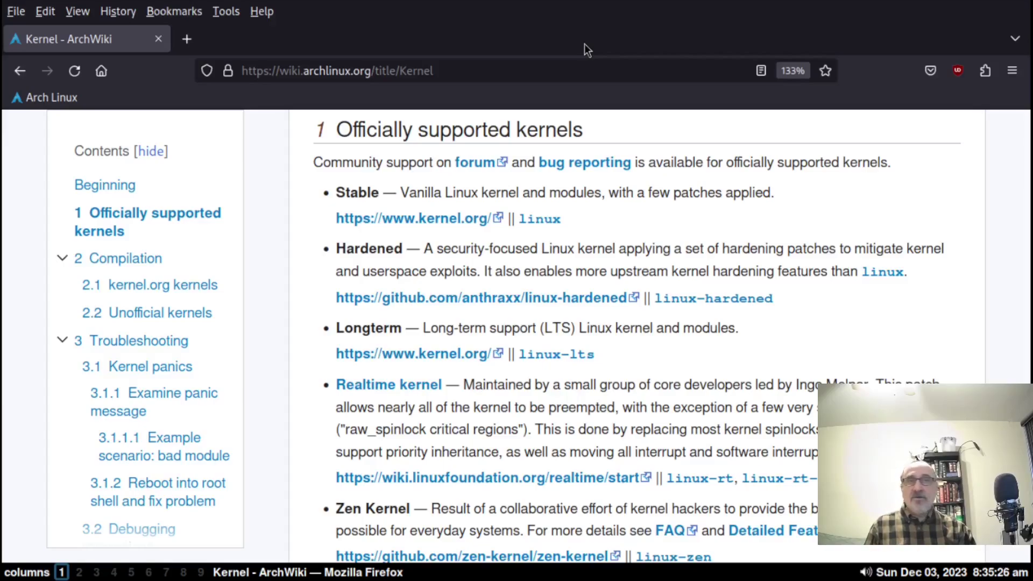
{"action": "scroll", "coordinate": [1024, 174], "scroll_direction": "down", "scroll_amount": 2}
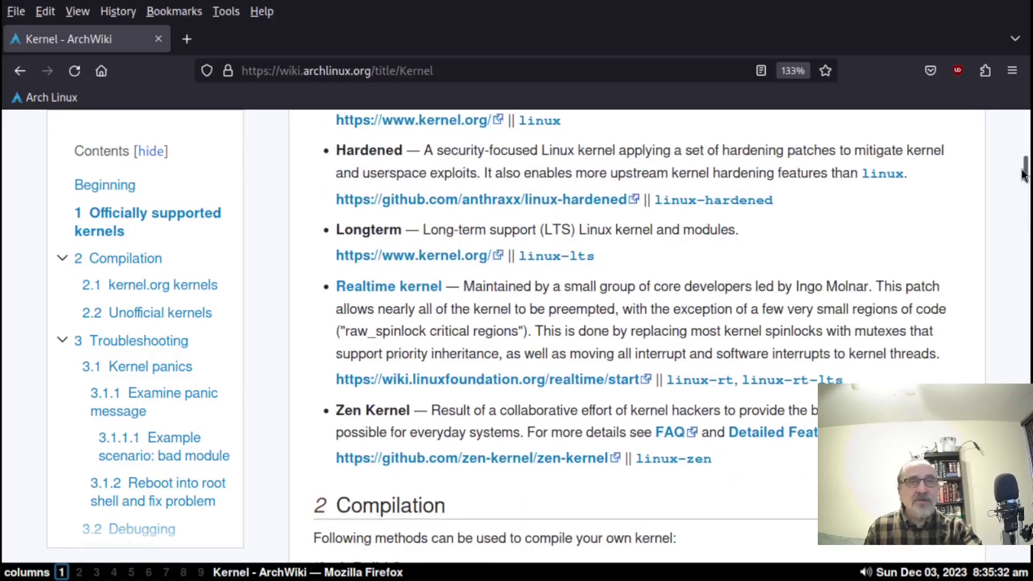
{"action": "scroll", "coordinate": [1024, 174], "scroll_direction": "up", "scroll_amount": 2}
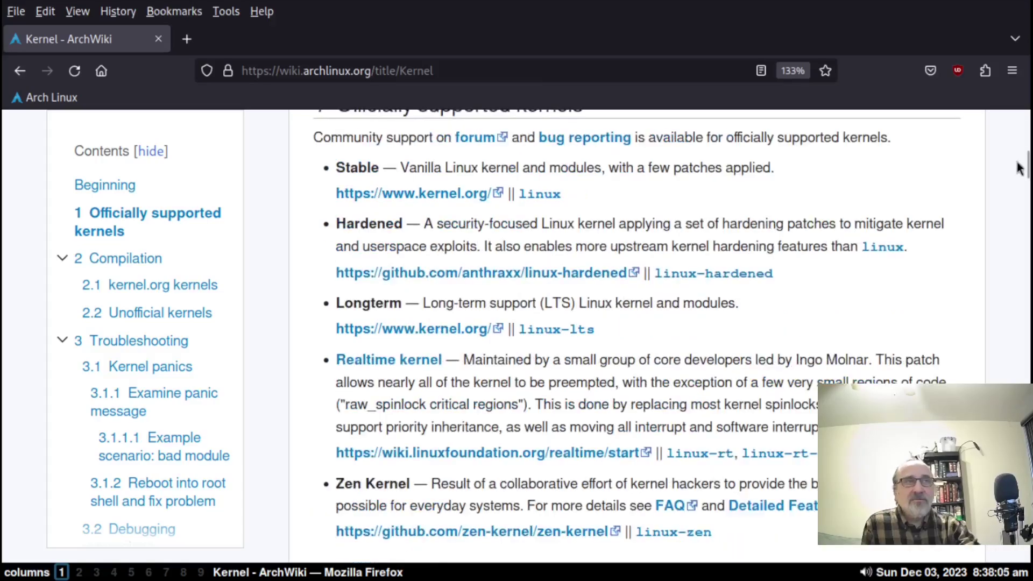
{"action": "left_click_drag", "start_coordinate": [1025, 162], "coordinate": [1025, 164]}
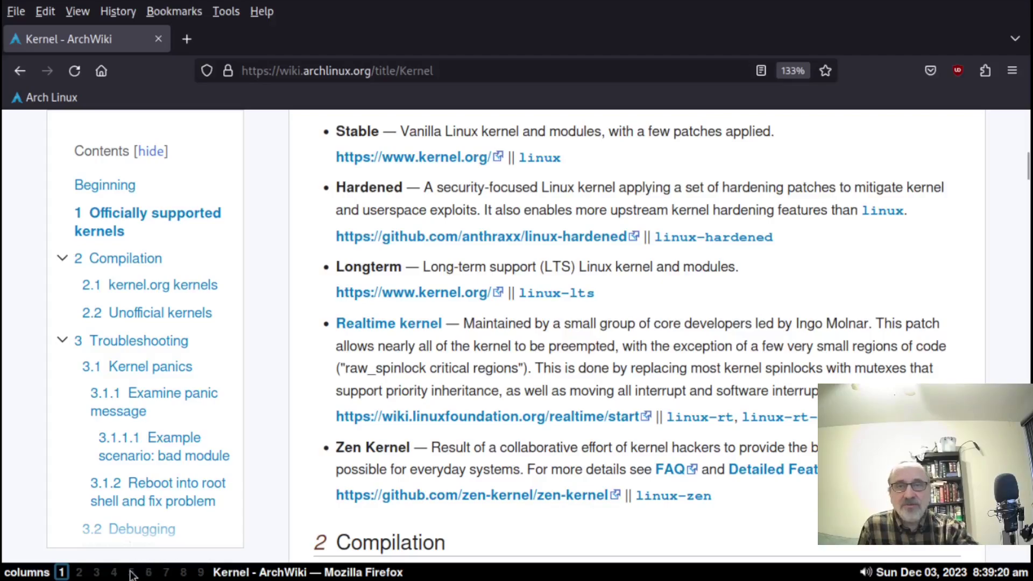
Step: Open a terminal on workspace 5, enlarge its text and check the running kernel release with uname -r
{"action": "left_click", "coordinate": [131, 572]}
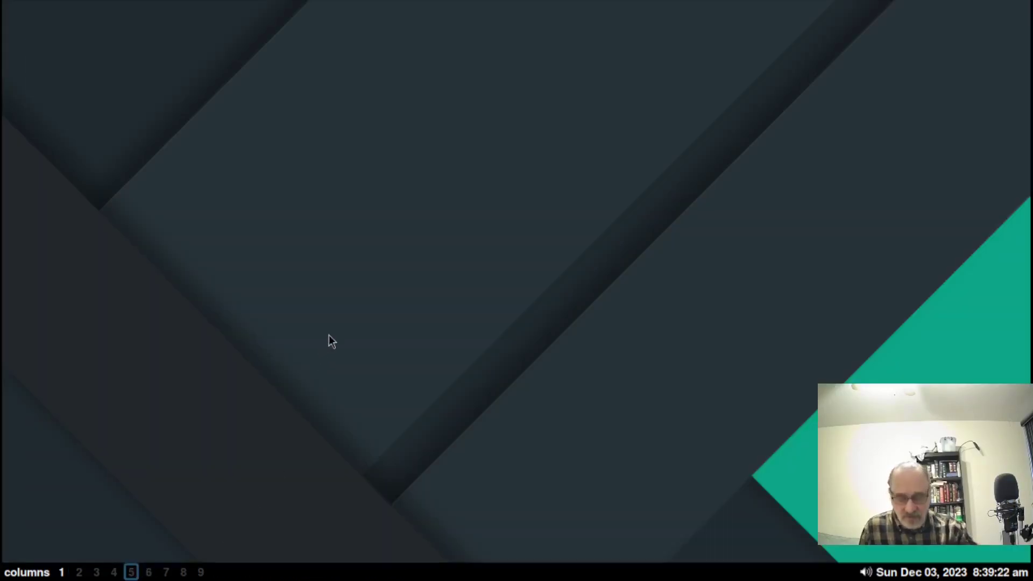
{"action": "key", "text": "super+Return"}
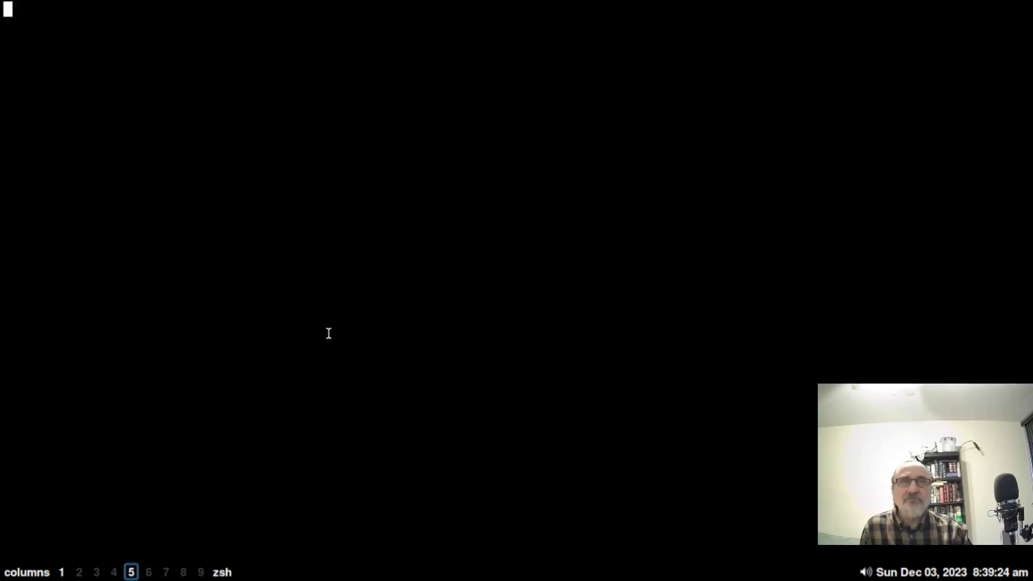
{"action": "key", "text": "ctrl+plus"}
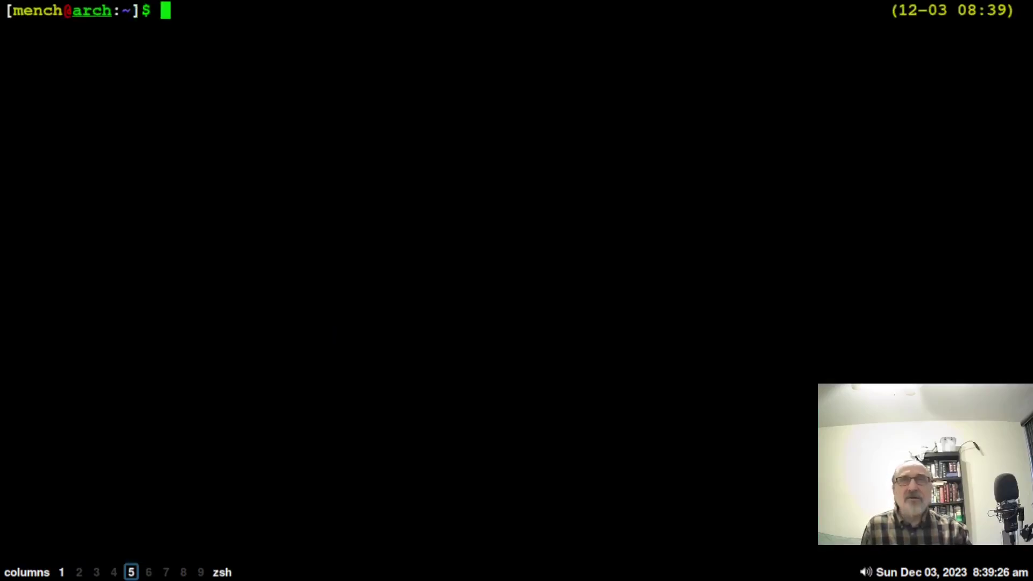
{"action": "key", "text": "ctrl+plus"}
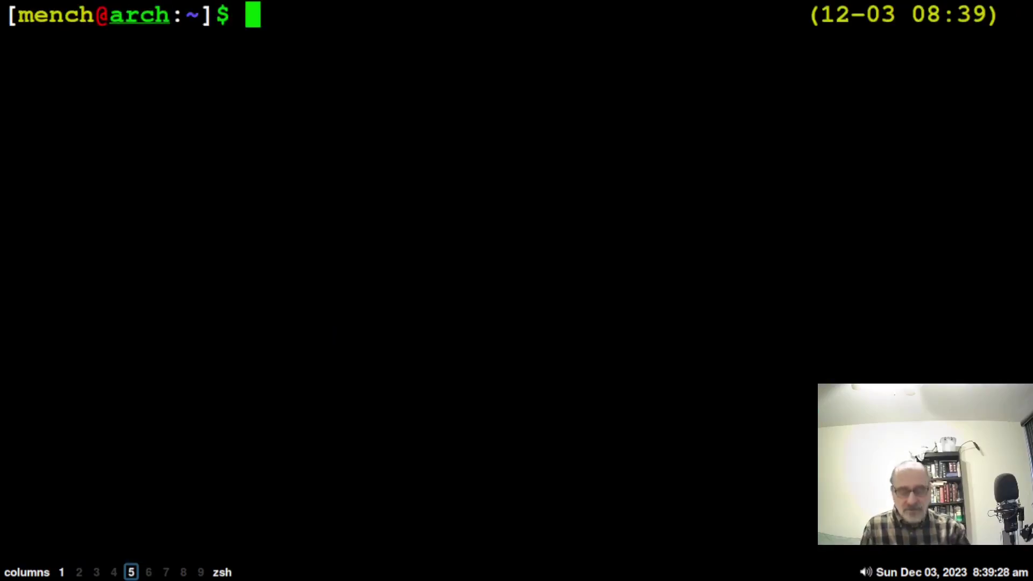
{"action": "type", "text": "uname -r"}
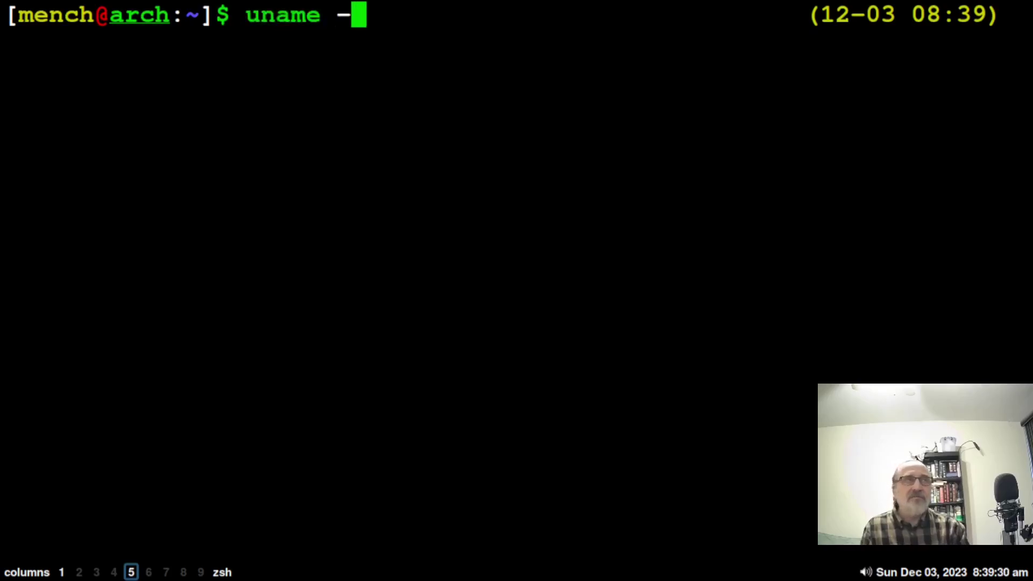
{"action": "key", "text": "Return"}
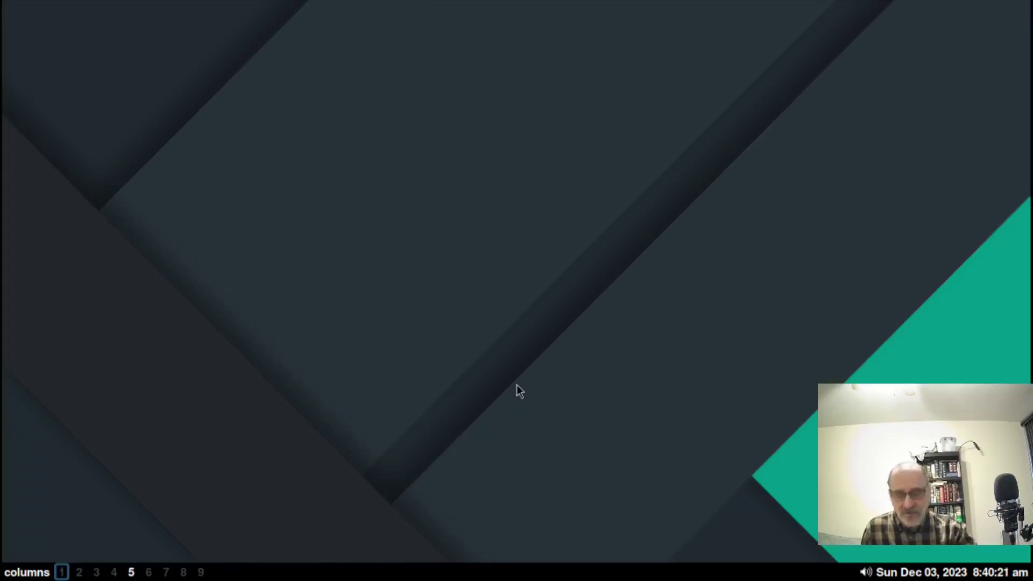
Step: Return to the terminal on workspace 5
{"action": "key", "text": "super+5"}
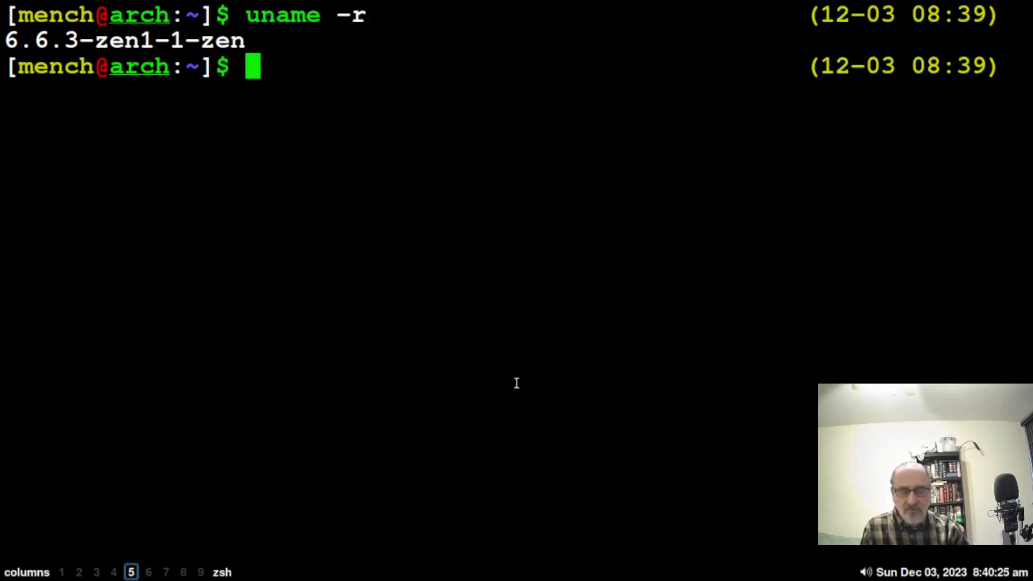
{"action": "type", "text": "sudo"}
{"action": "key", "text": "BackSpace"}
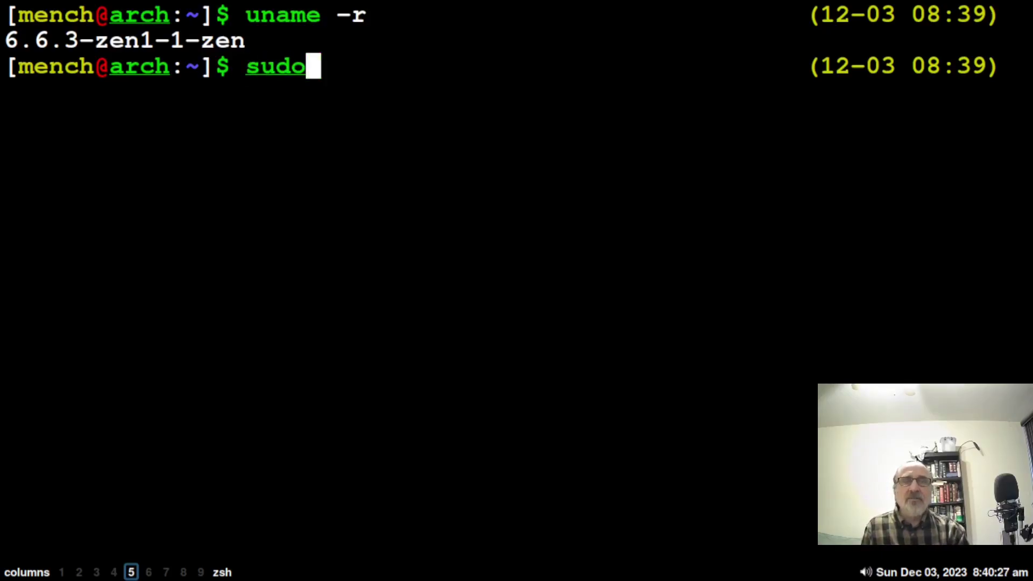
{"action": "key", "text": "ctrl+u"}
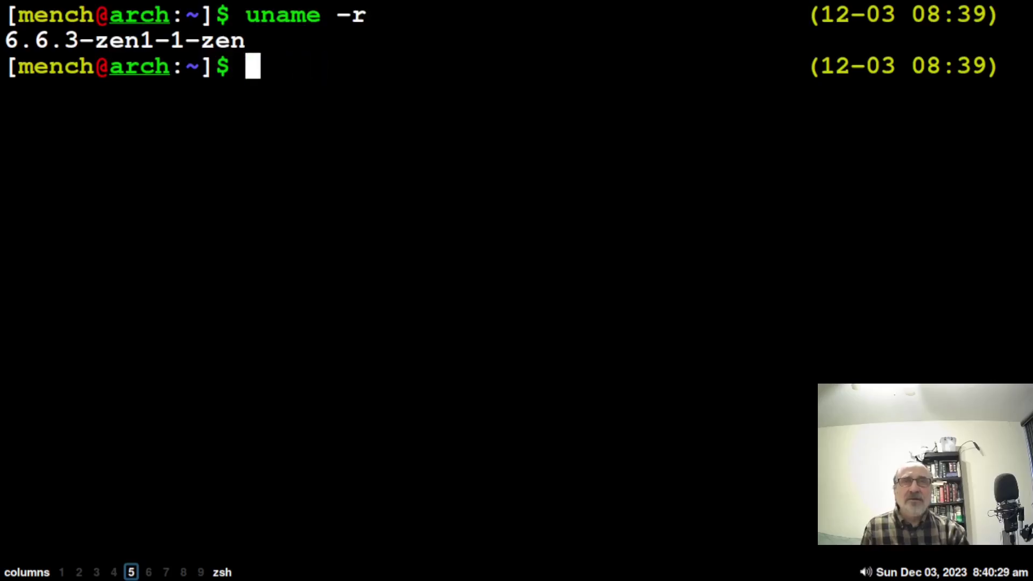
Step: Run neofetch and highlight the Kernel line in its system summary to examine it
{"action": "type", "text": "neofetch"}
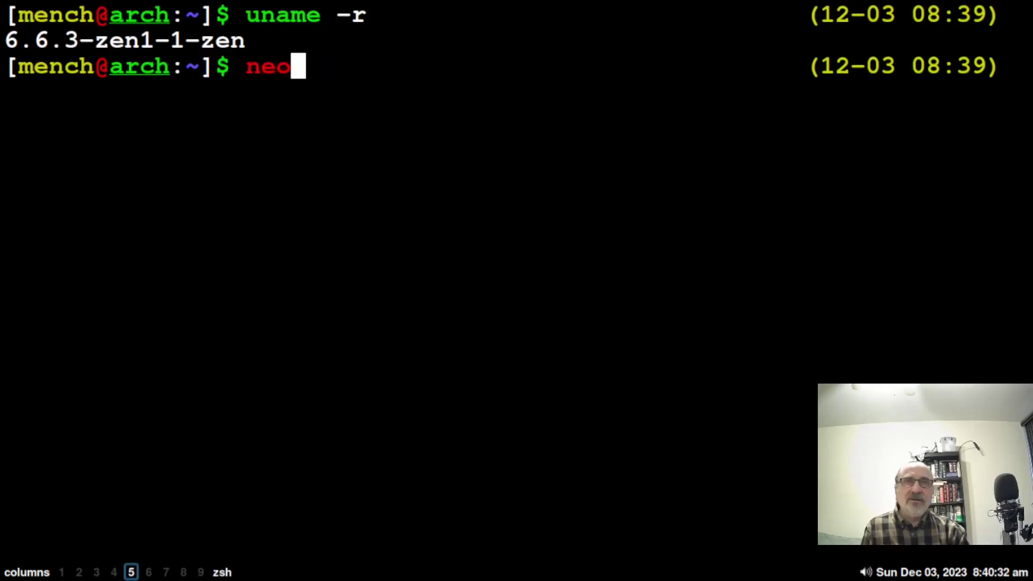
{"action": "key", "text": "Return"}
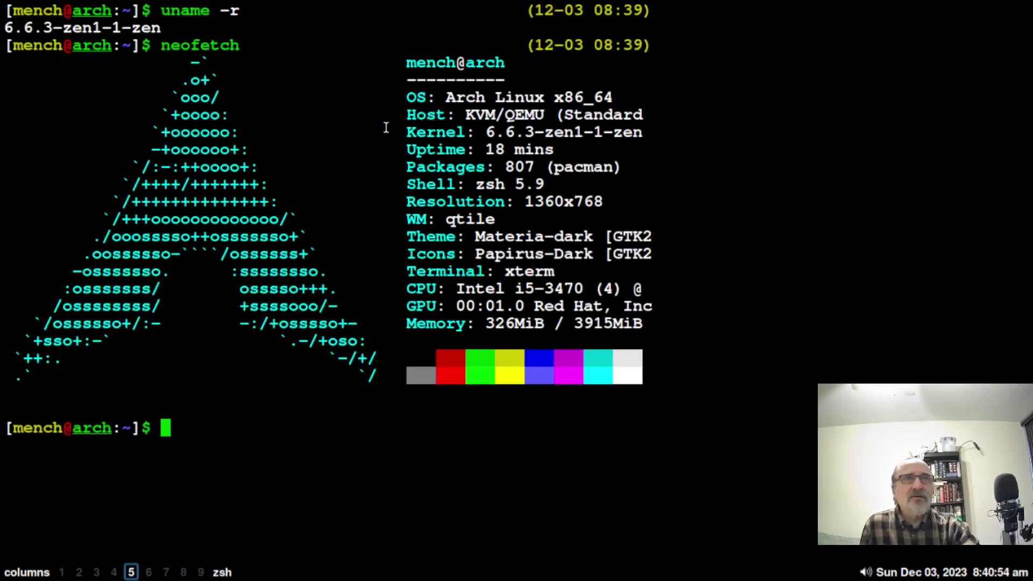
{"action": "left_click_drag", "start_coordinate": [398, 131], "coordinate": [653, 138]}
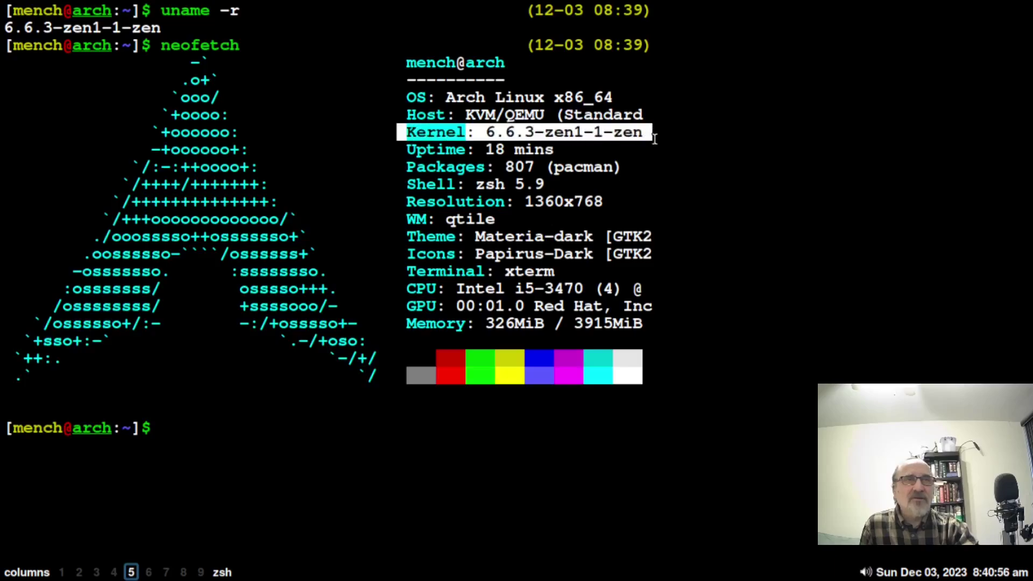
{"action": "left_click", "coordinate": [708, 152]}
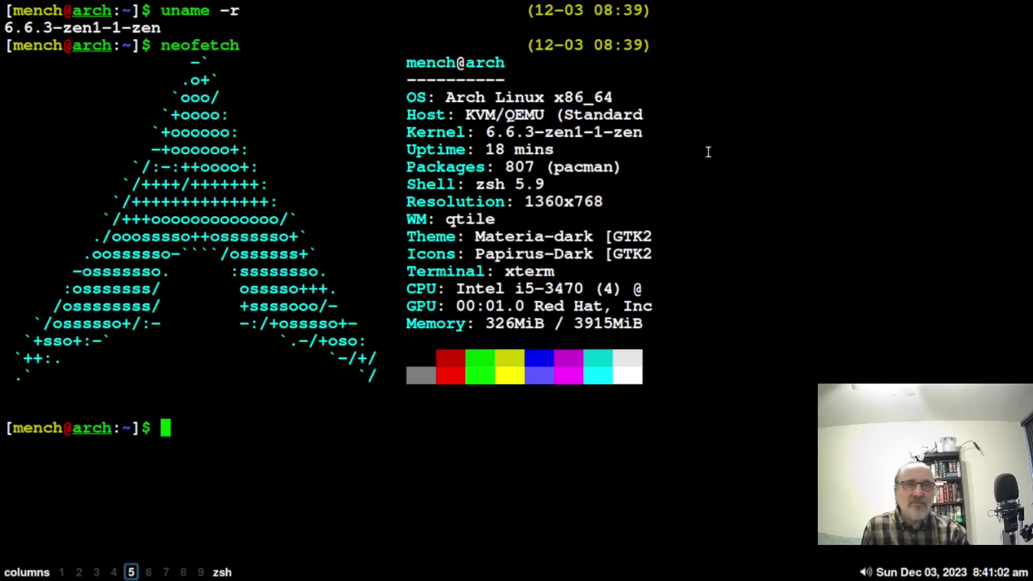
Step: Check memory use and running processes with htop, quit it and clear the terminal
{"action": "type", "text": "htop"}
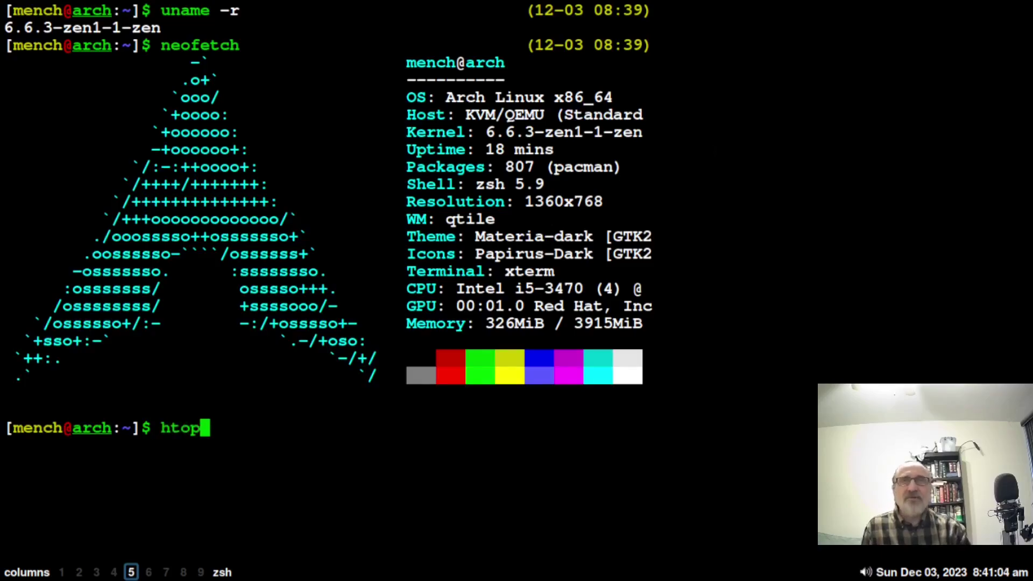
{"action": "key", "text": "Return"}
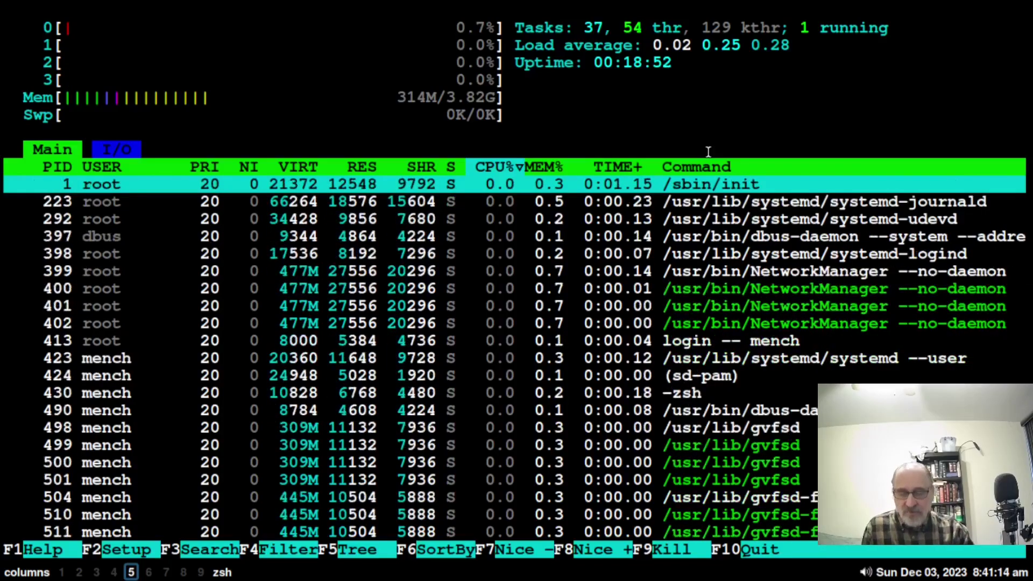
{"action": "key", "text": "q"}
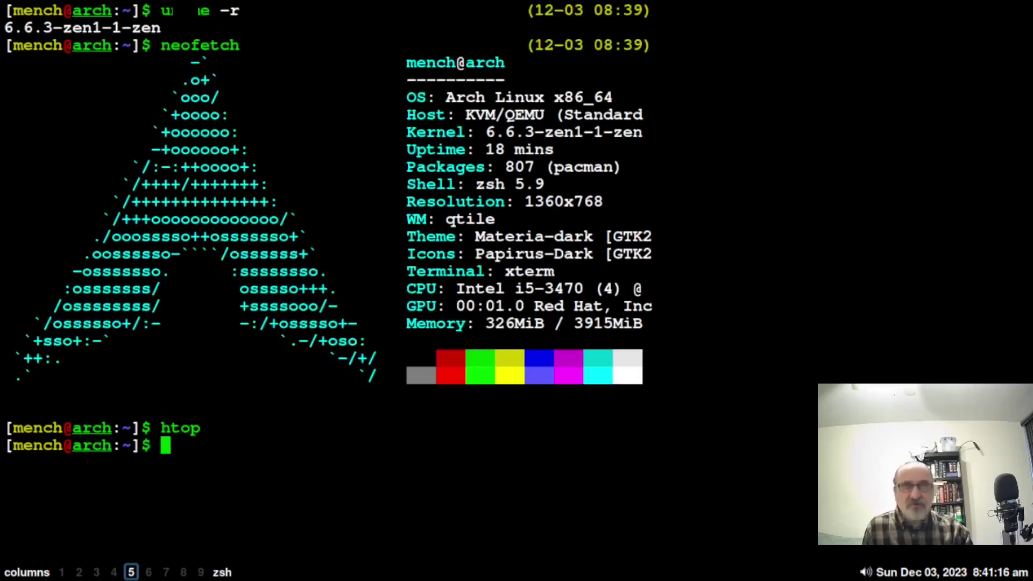
{"action": "key", "text": "ctrl+l"}
{"action": "type", "text": "install"}
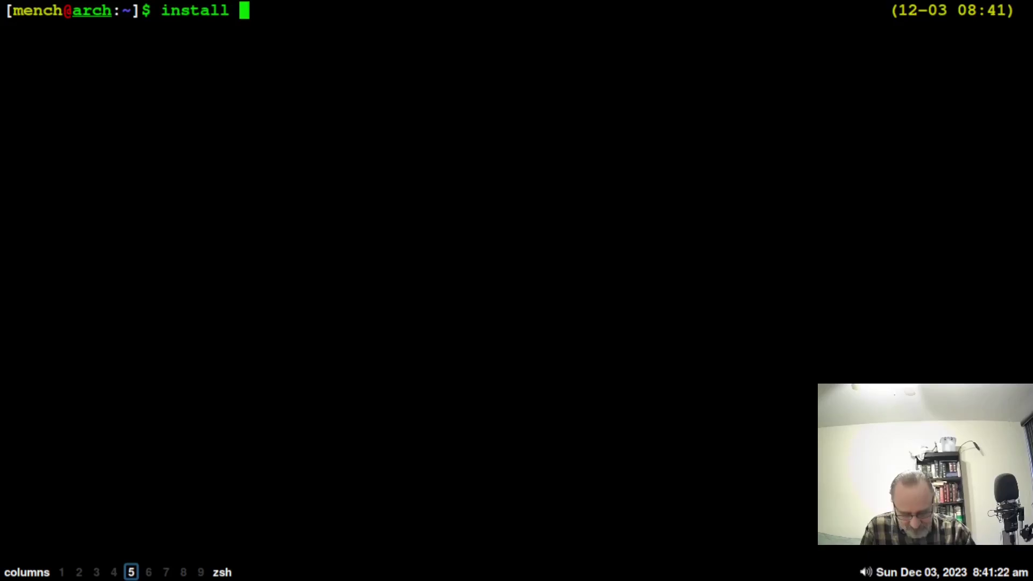
{"action": "key", "text": "BackSpace"}
{"action": "key", "text": "BackSpace"}
{"action": "key", "text": "BackSpace"}
{"action": "key", "text": "BackSpace"}
{"action": "key", "text": "BackSpace"}
{"action": "key", "text": "BackSpace"}
{"action": "key", "text": "BackSpace"}
{"action": "key", "text": "BackSpace"}
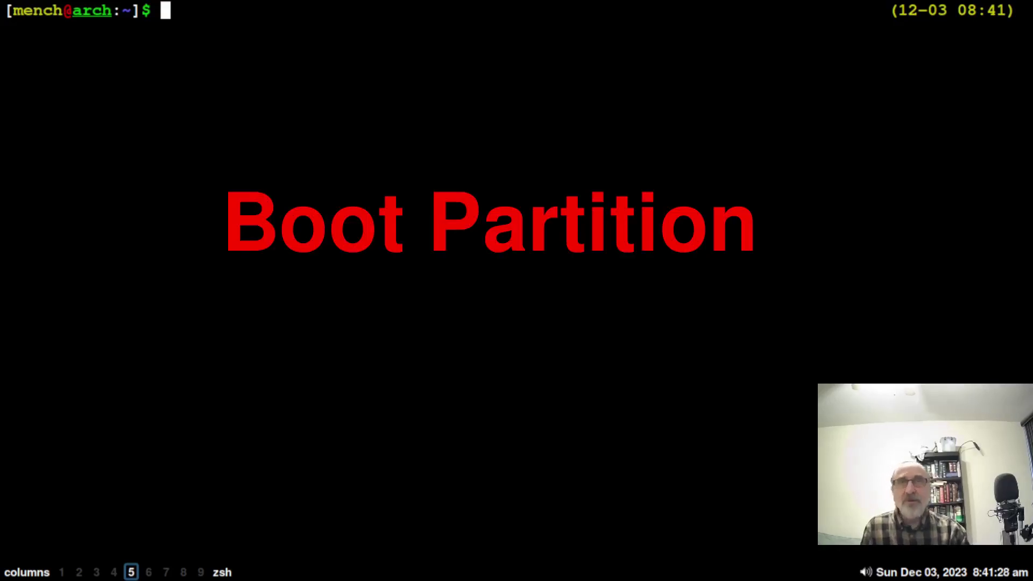
Step: List the block devices with lsblk to examine the boot partition's size
{"action": "type", "text": "lsblk"}
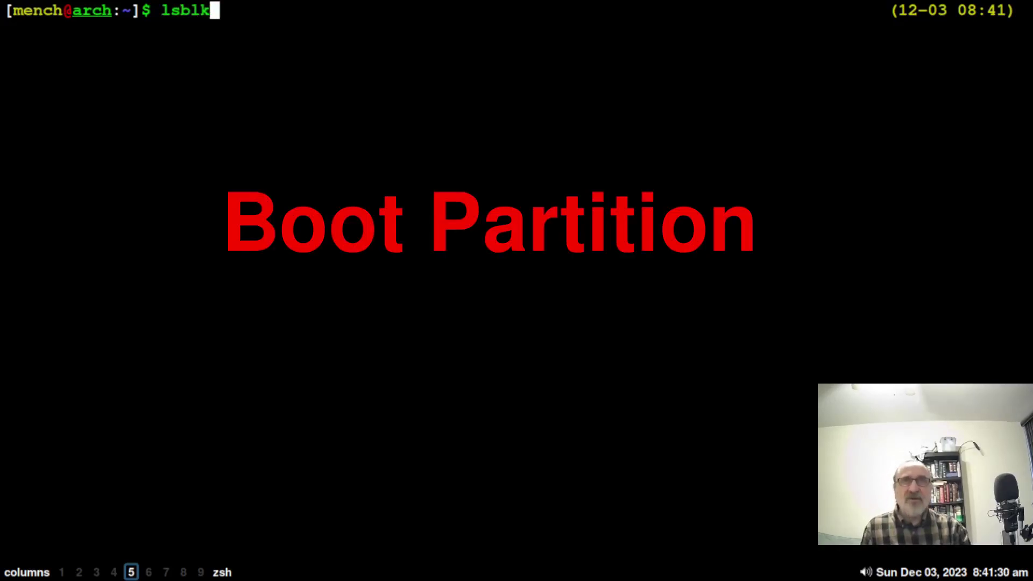
{"action": "key", "text": "Return"}
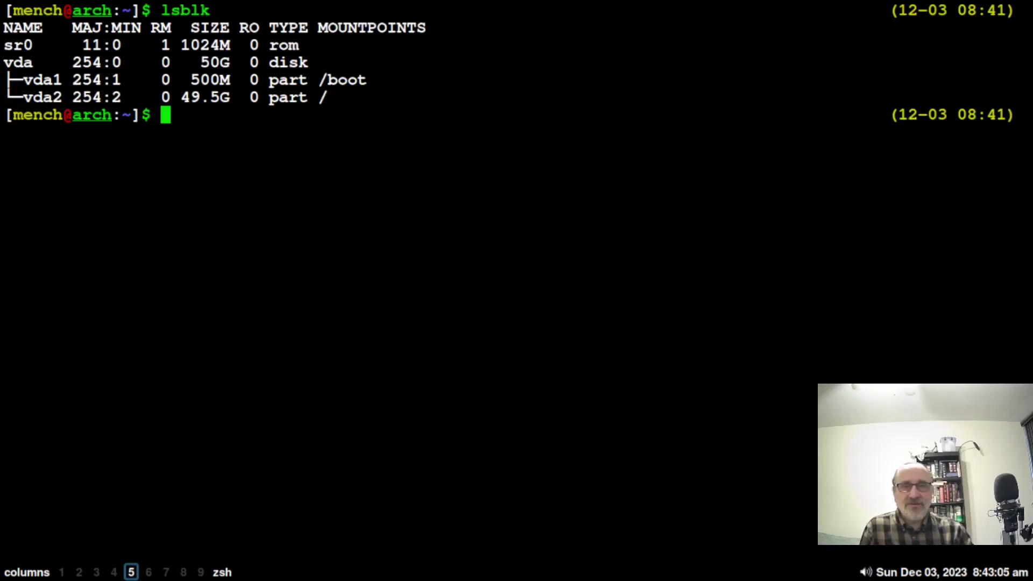
Step: Try to install the packages linux-rt and linux-rt-lt with pacman as superuser
{"action": "type", "text": "sudo pacma"}
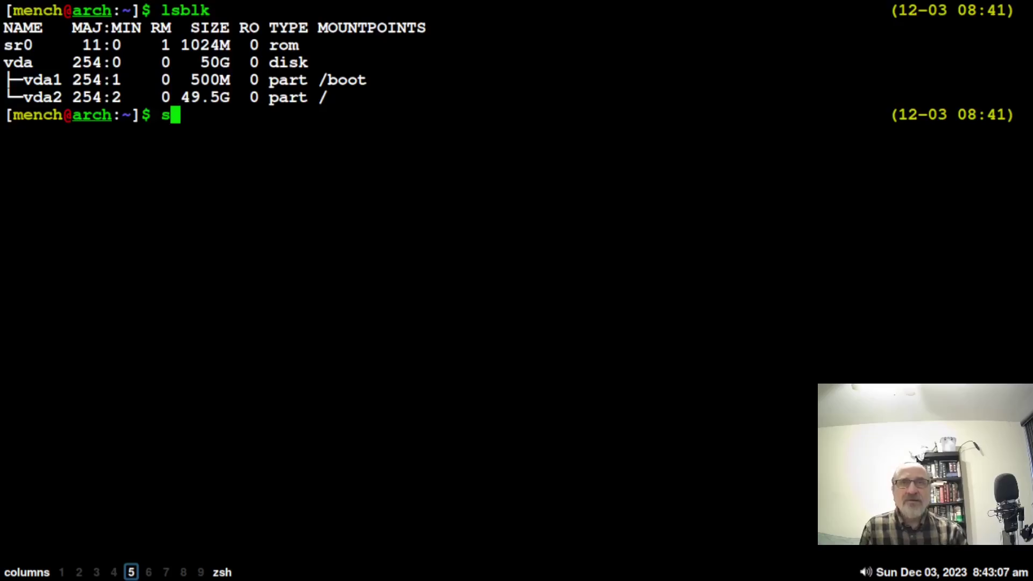
{"action": "type", "text": "n -S"}
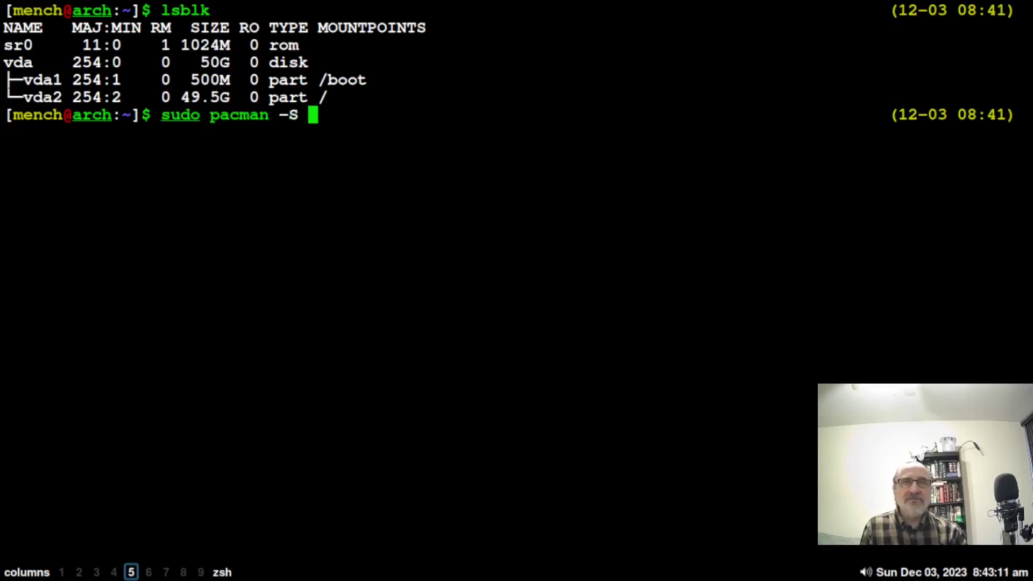
{"action": "type", "text": "linux"}
{"action": "type", "text": "-"}
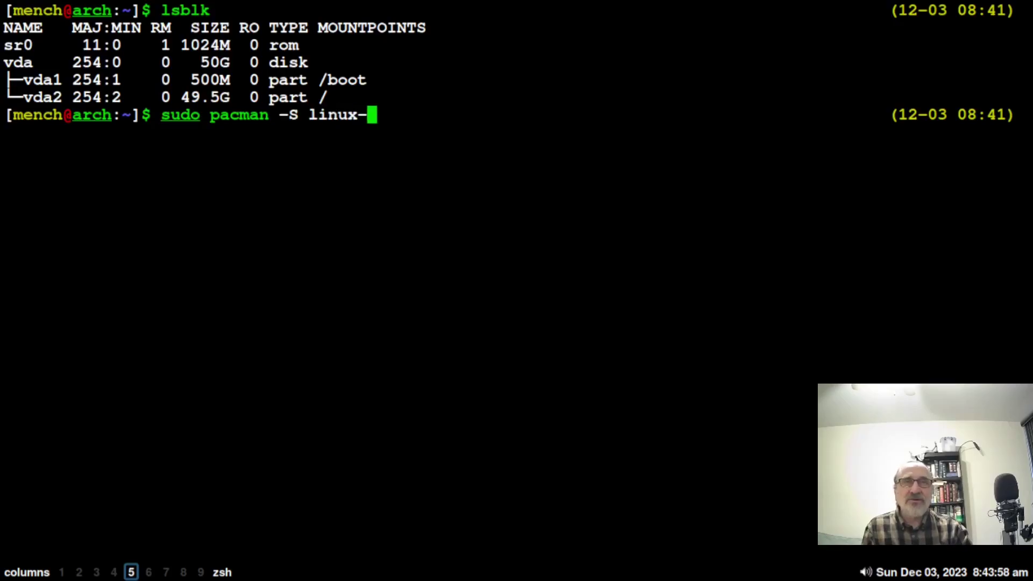
{"action": "type", "text": "rt"}
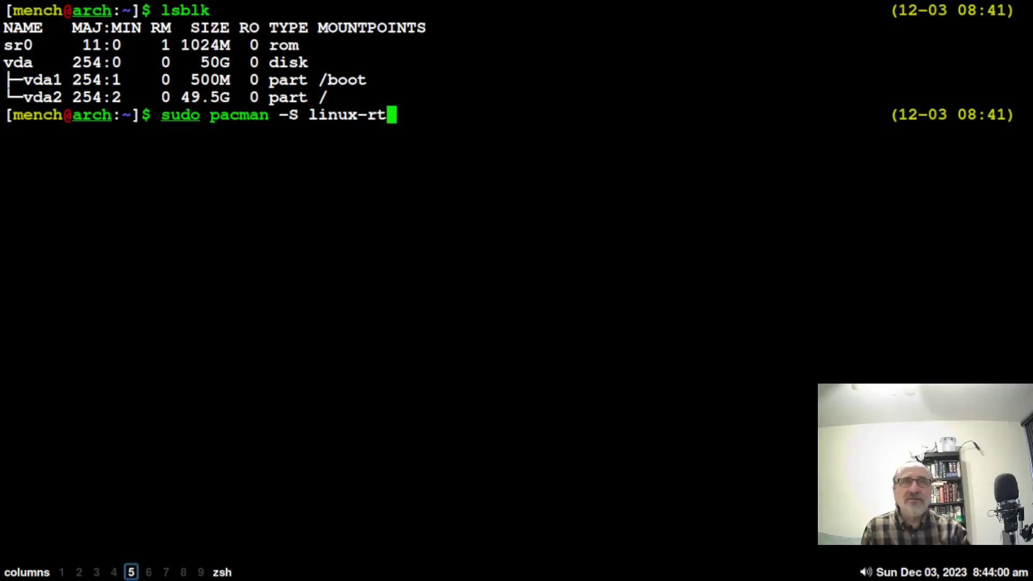
{"action": "type", "text": " linux"}
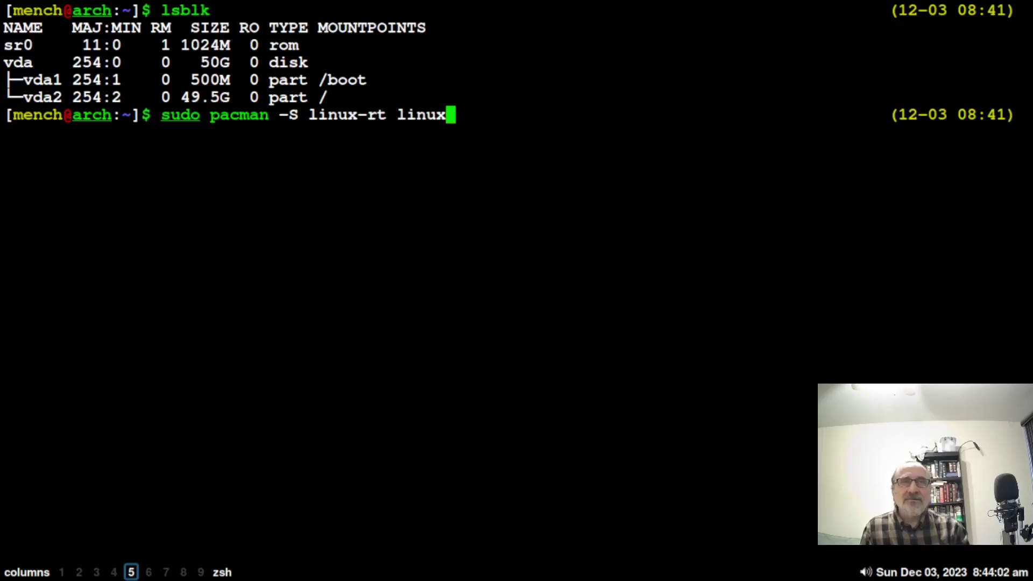
{"action": "type", "text": "-"}
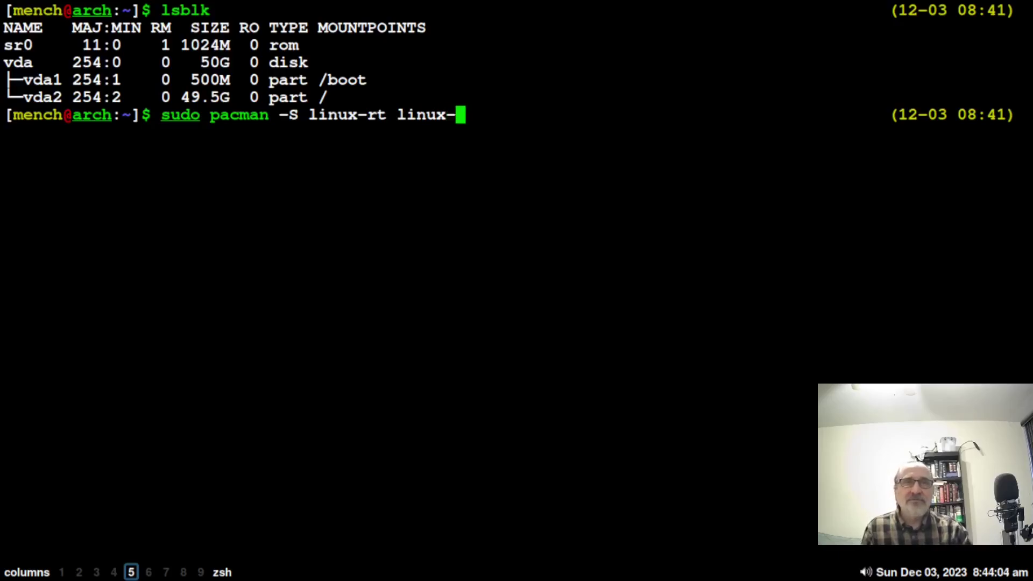
{"action": "type", "text": "r"}
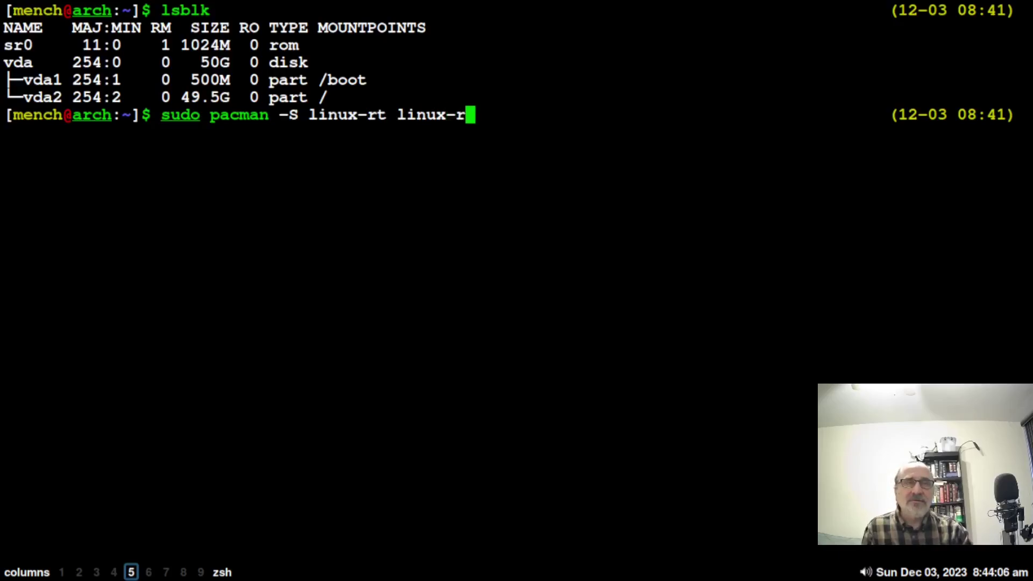
{"action": "type", "text": "t"}
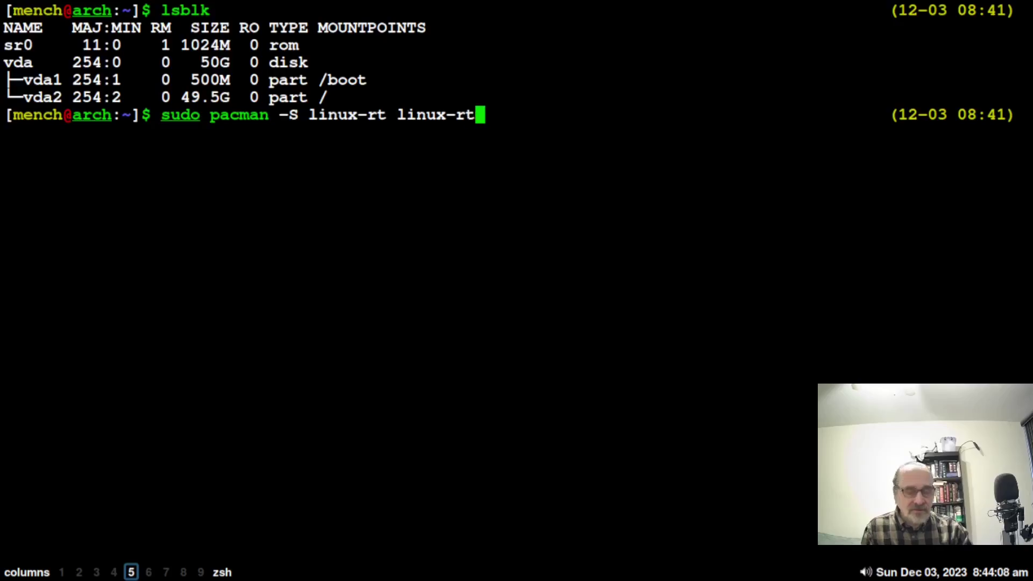
{"action": "type", "text": "-lt"}
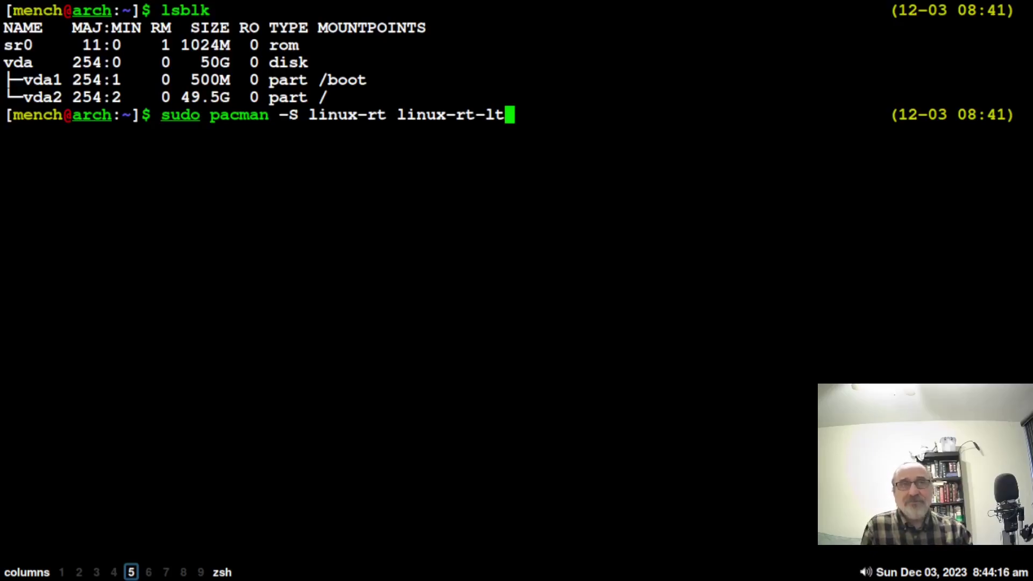
{"action": "key", "text": "Return"}
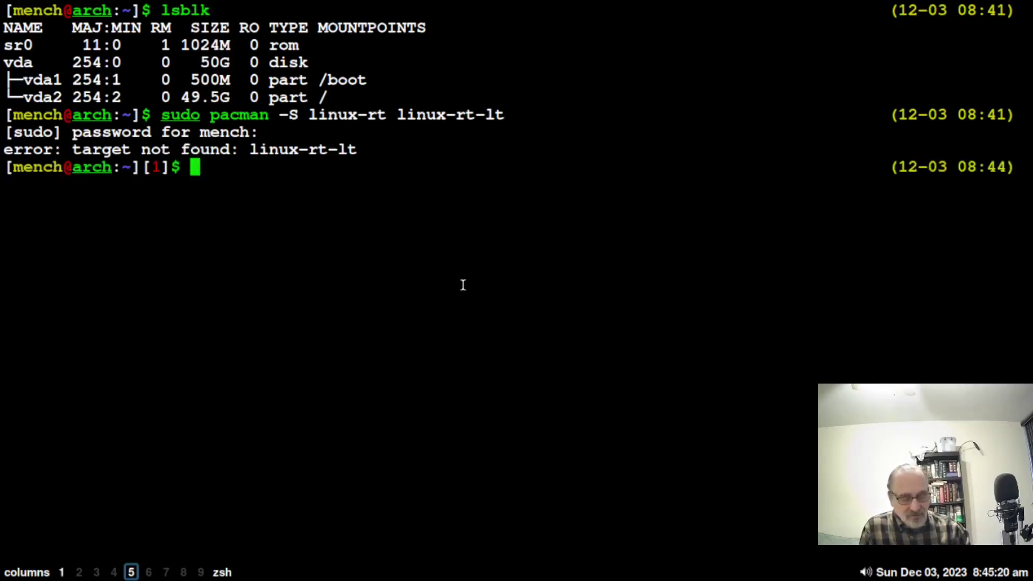
Step: Correct the second package name to linux-rt-lts in the recalled pacman command and install both realtime kernels, accepting the installation
{"action": "key", "text": "Up"}
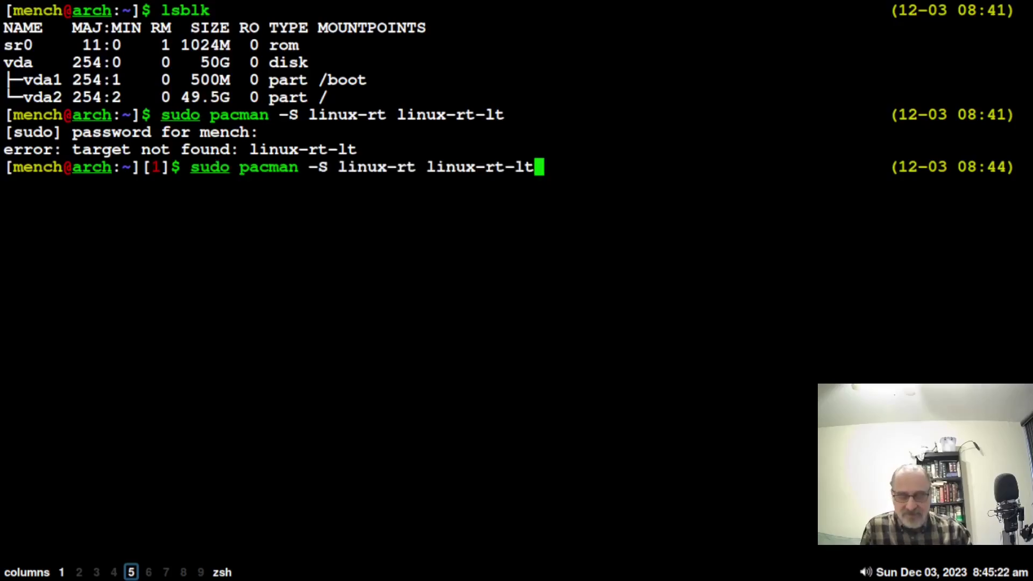
{"action": "type", "text": "s"}
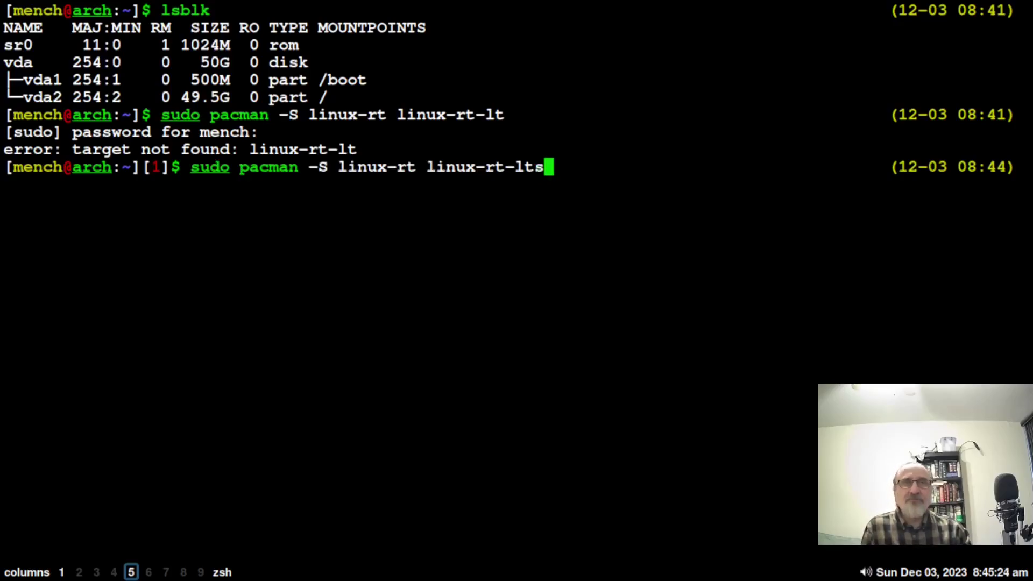
{"action": "key", "text": "Return"}
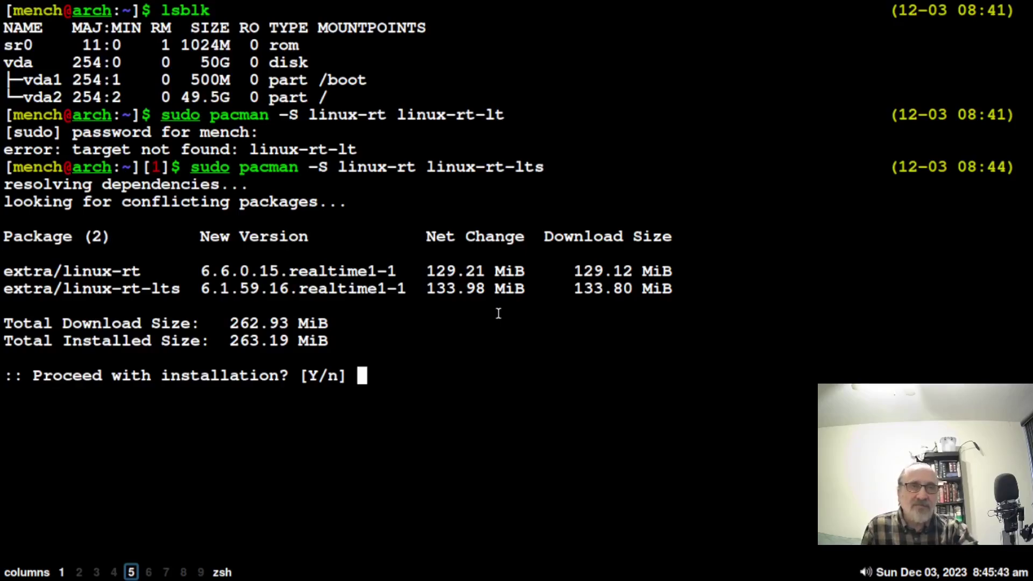
{"action": "key", "text": "Return"}
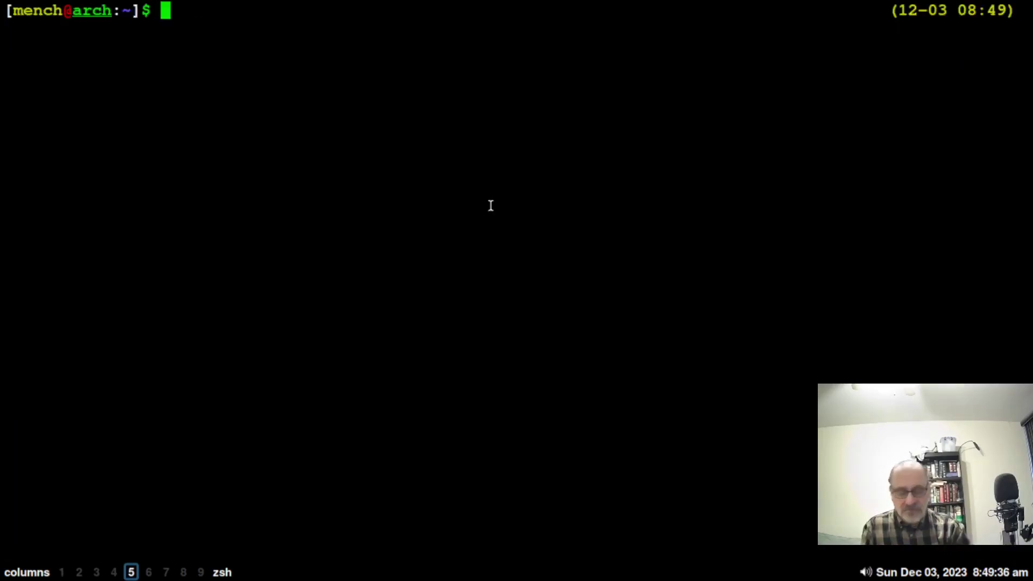
Step: Generate the GRUB configuration as superuser with grub-mkconfig, writing it to /boot/grub/grub.cfg
{"action": "type", "text": "sudo"}
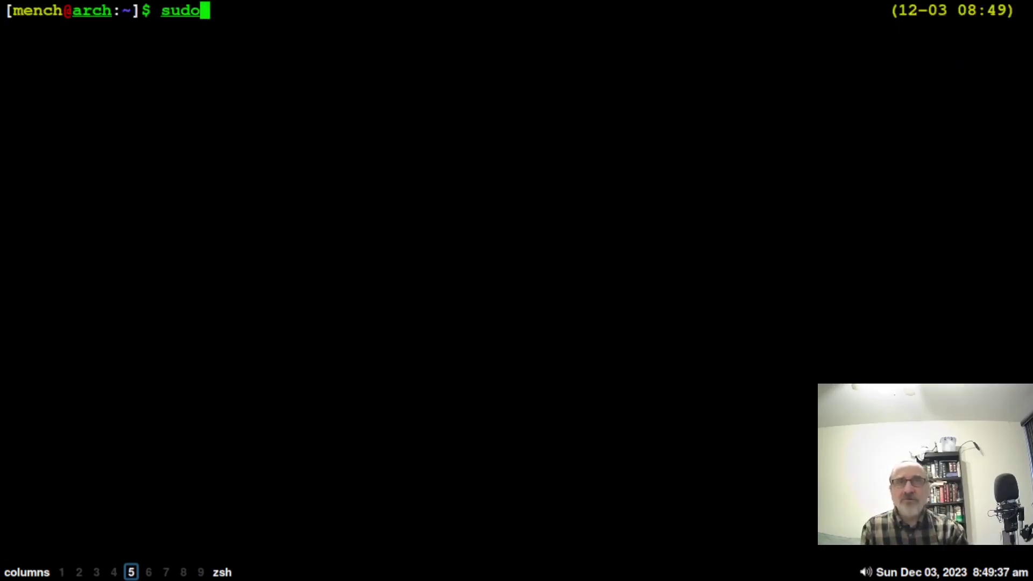
{"action": "type", "text": "grub"}
{"action": "type", "text": "-"}
{"action": "type", "text": "m"}
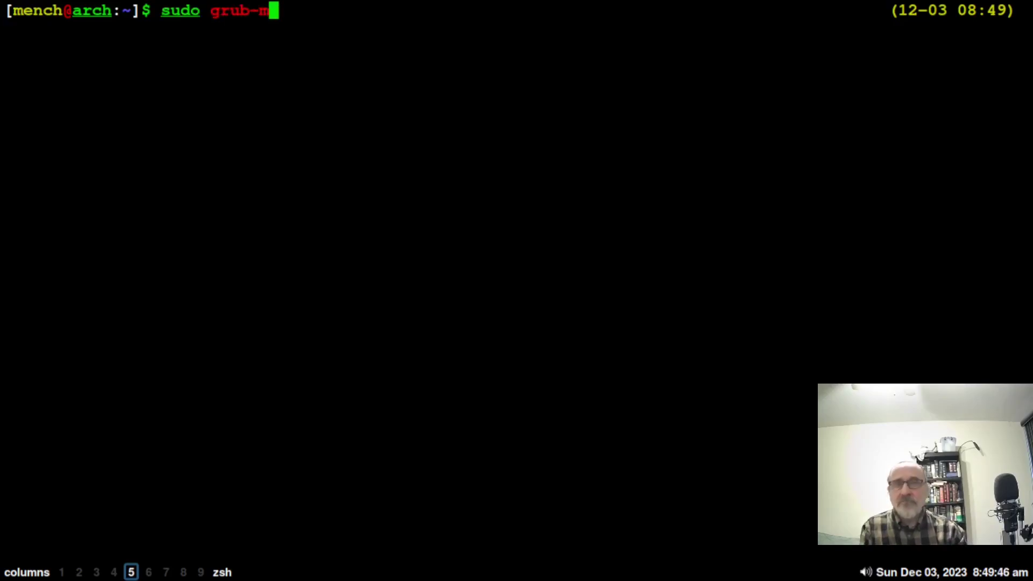
{"action": "type", "text": "kconfig "}
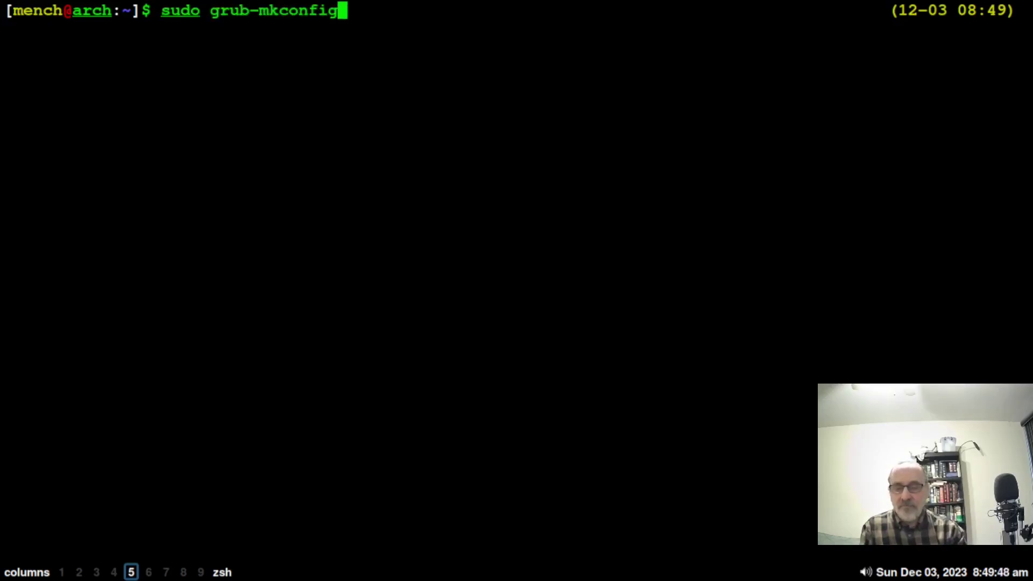
{"action": "type", "text": "-o "}
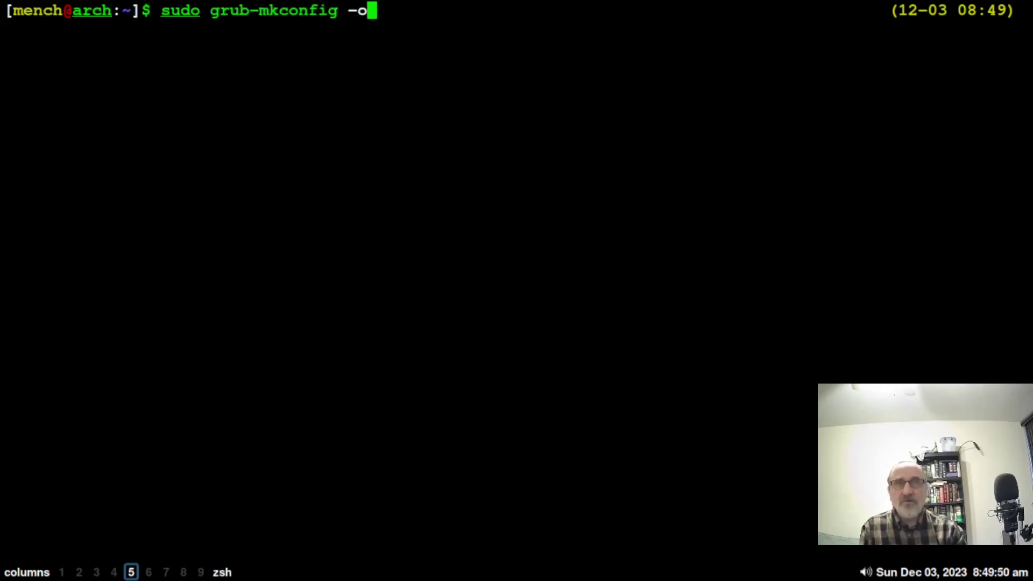
{"action": "type", "text": "/"}
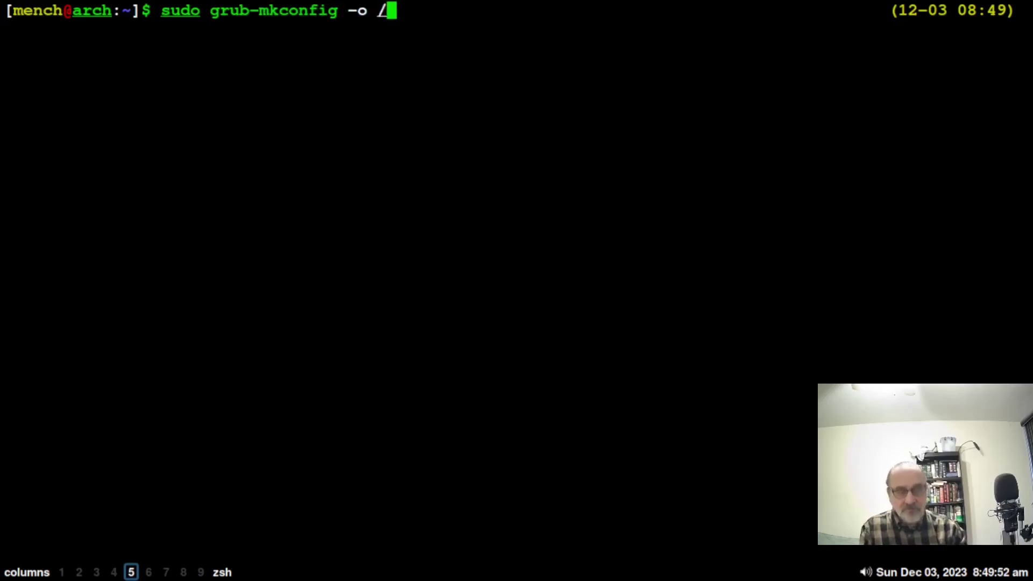
{"action": "type", "text": "boot/grub"}
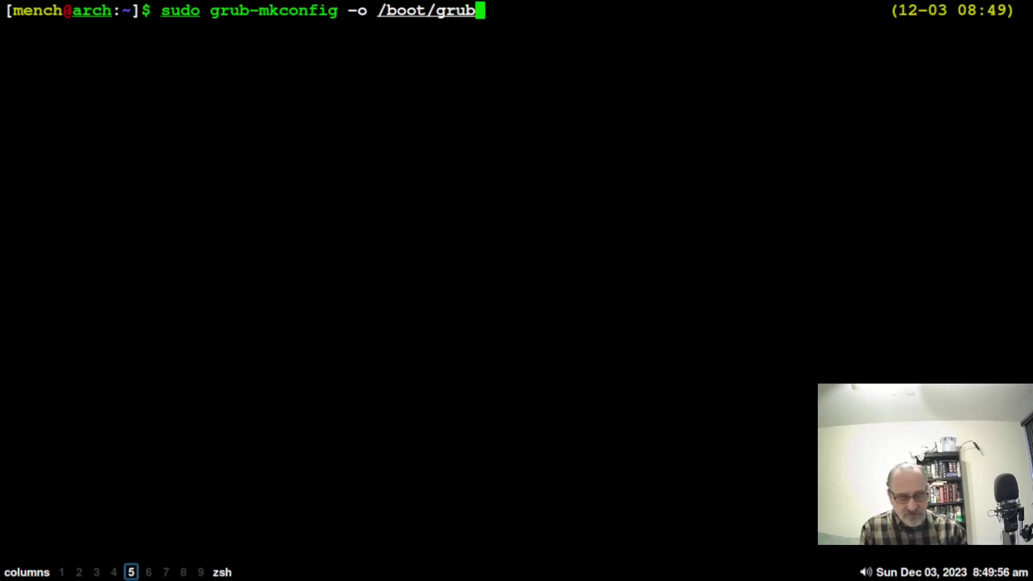
{"action": "type", "text": "/grub"}
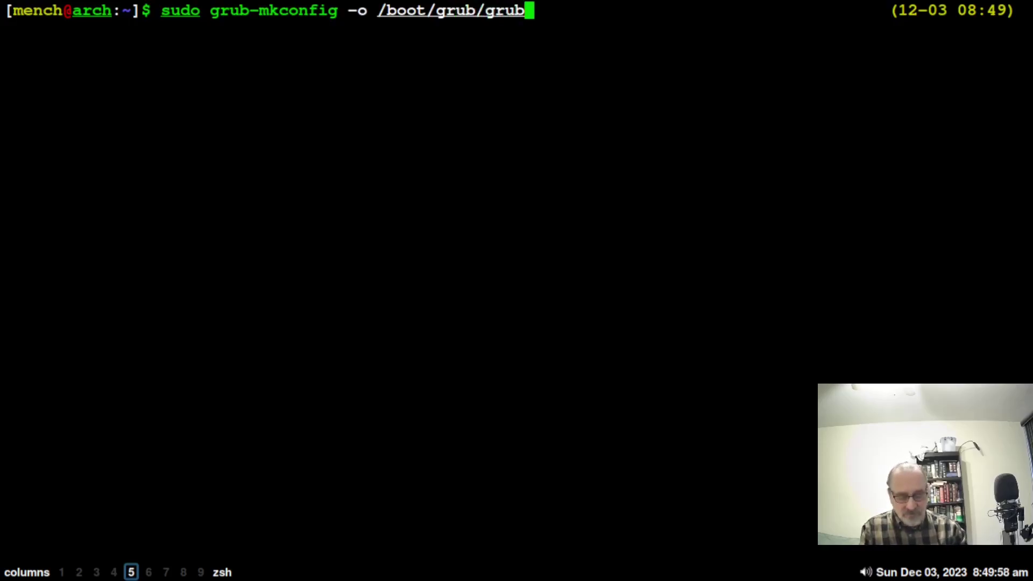
{"action": "type", "text": ".con"}
{"action": "key", "text": "BackSpace"}
{"action": "key", "text": "BackSpace"}
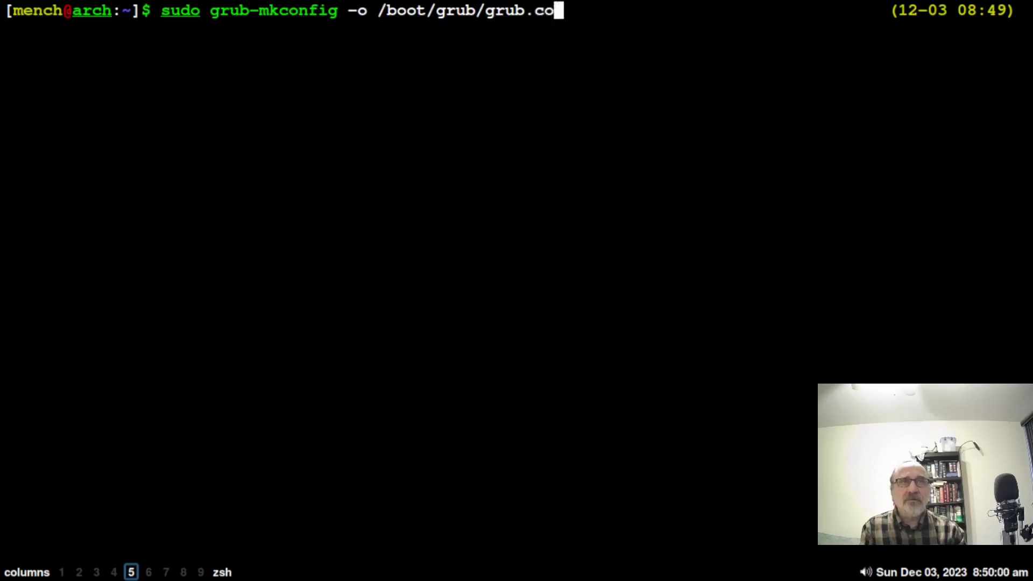
{"action": "type", "text": "fg"}
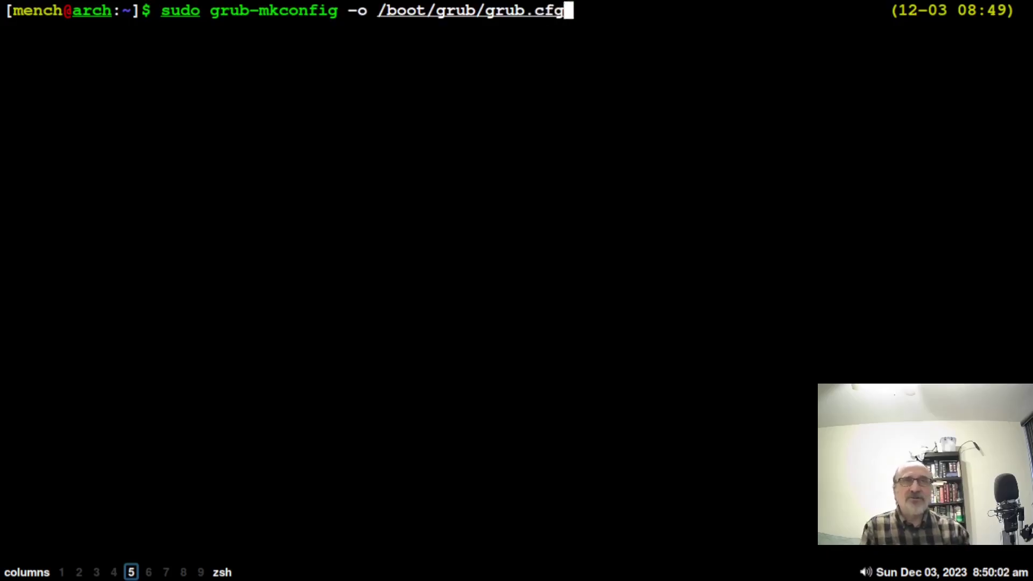
{"action": "key", "text": "Return"}
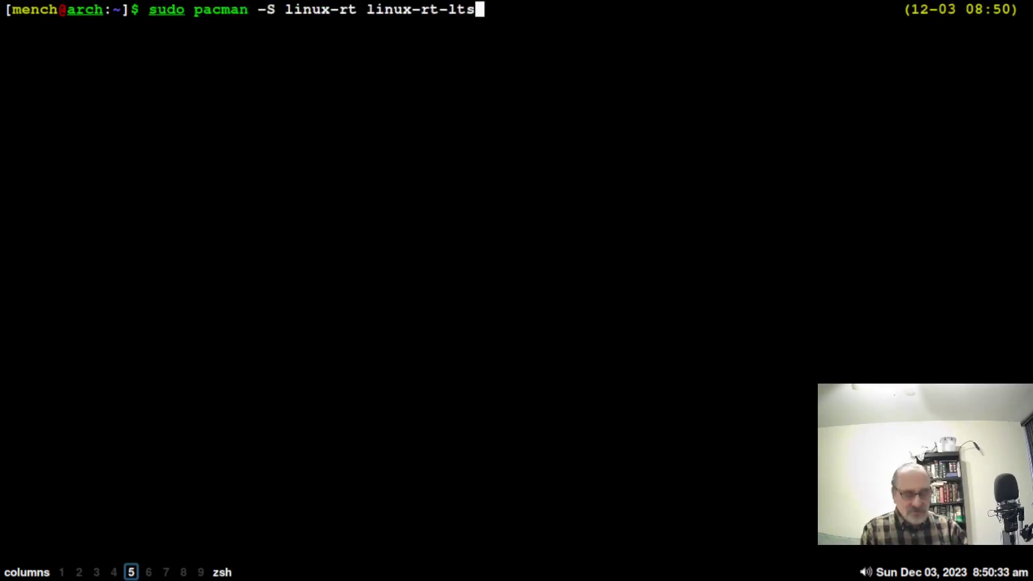
Step: Change the recalled pacman command's option to -R so it targets linux-rt and linux-rt-lts for removal
{"action": "key", "text": "Left"}
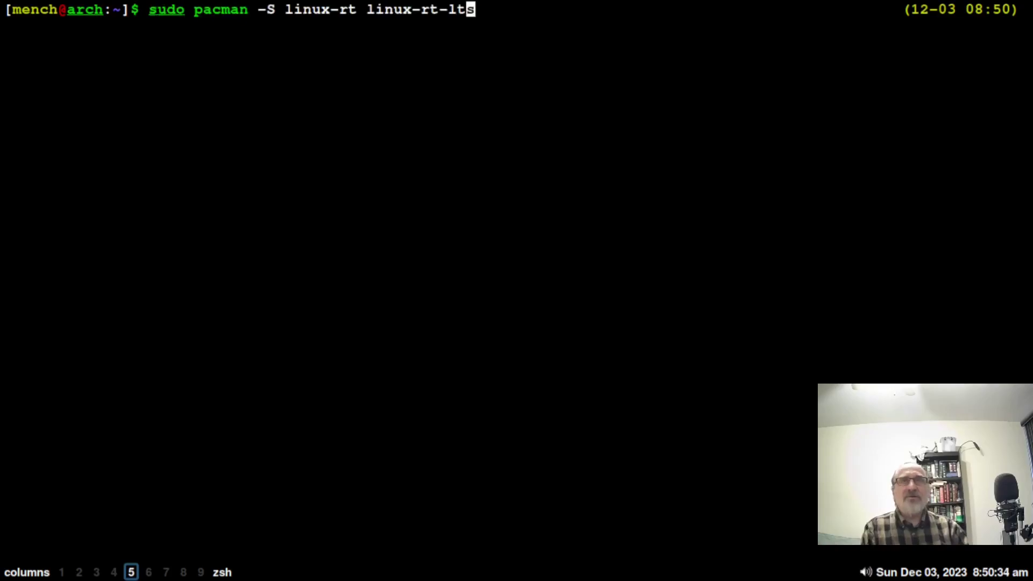
{"action": "key", "text": "Left"}
{"action": "key", "text": "Left"}
{"action": "key", "text": "Left"}
{"action": "key", "text": "Left"}
{"action": "key", "text": "Left"}
{"action": "key", "text": "Left"}
{"action": "key", "text": "Left"}
{"action": "key", "text": "Left"}
{"action": "key", "text": "Left"}
{"action": "key", "text": "Left"}
{"action": "key", "text": "Left"}
{"action": "key", "text": "Left"}
{"action": "key", "text": "Left"}
{"action": "key", "text": "Left"}
{"action": "key", "text": "Left"}
{"action": "key", "text": "Left"}
{"action": "key", "text": "Left"}
{"action": "key", "text": "Left"}
{"action": "key", "text": "Left"}
{"action": "key", "text": "Left"}
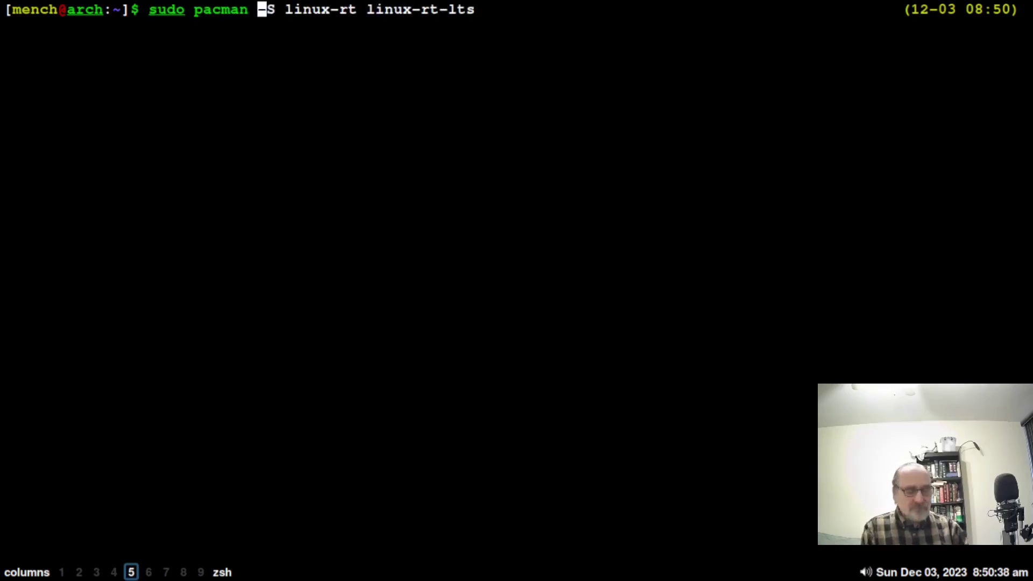
{"action": "key", "text": "Right"}
{"action": "key", "text": "Right"}
{"action": "key", "text": "Right"}
{"action": "key", "text": "BackSpace"}
{"action": "key", "text": "BackSpace"}
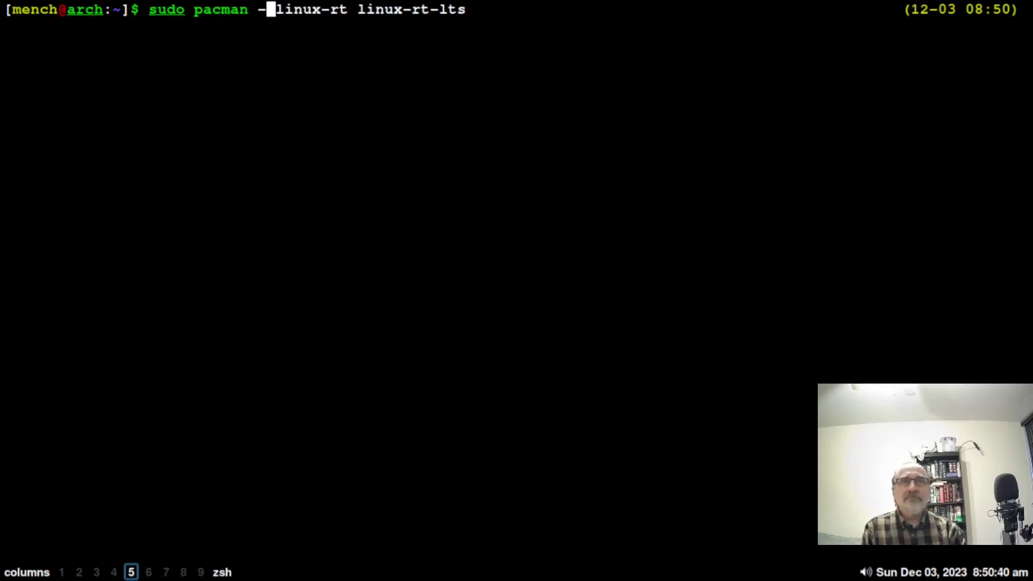
{"action": "type", "text": "R"}
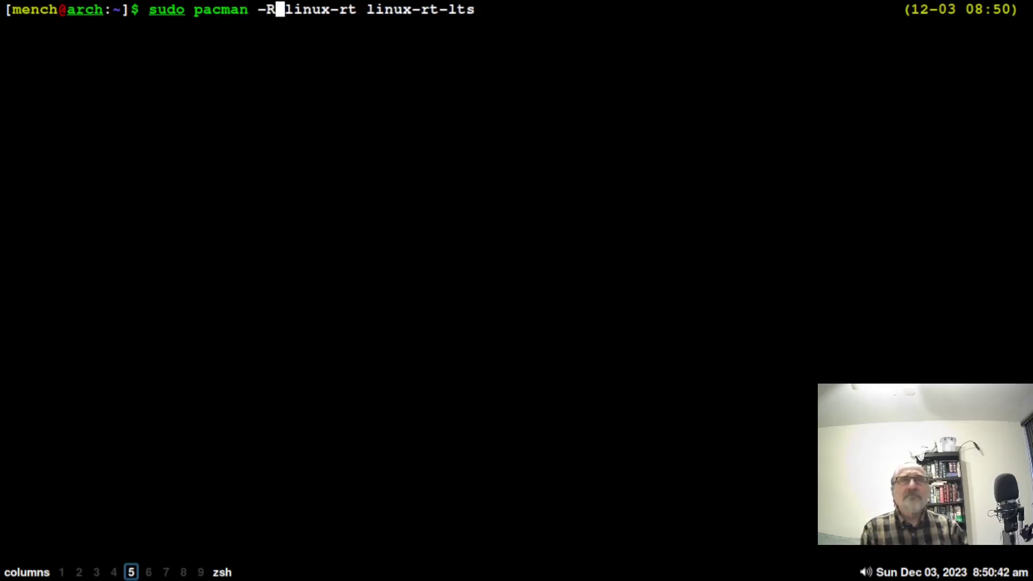
Step: Run the pacman removal command, enter the sudo password and accept removing both realtime kernel packages
{"action": "key", "text": "Return"}
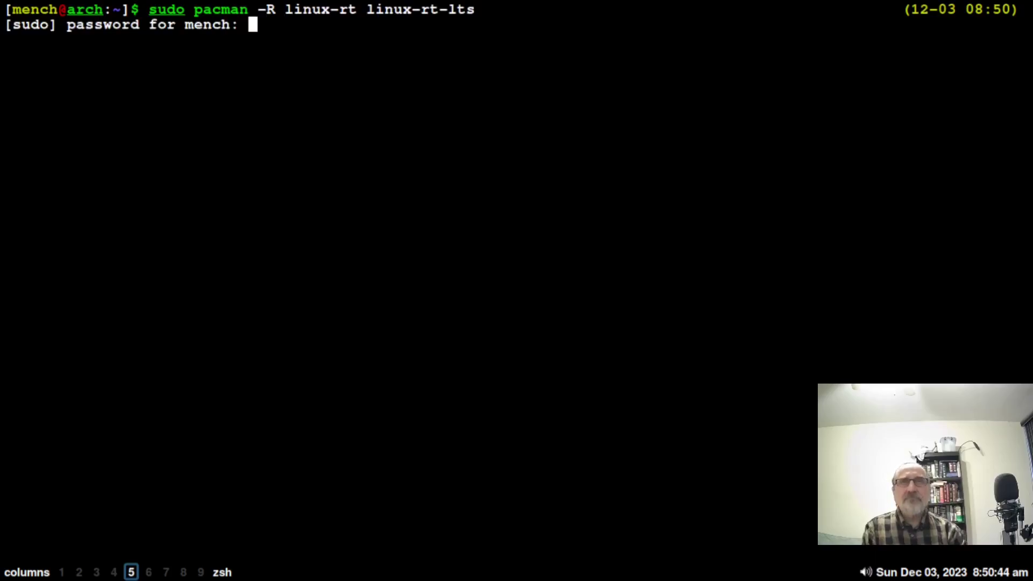
{"action": "key", "text": "Return"}
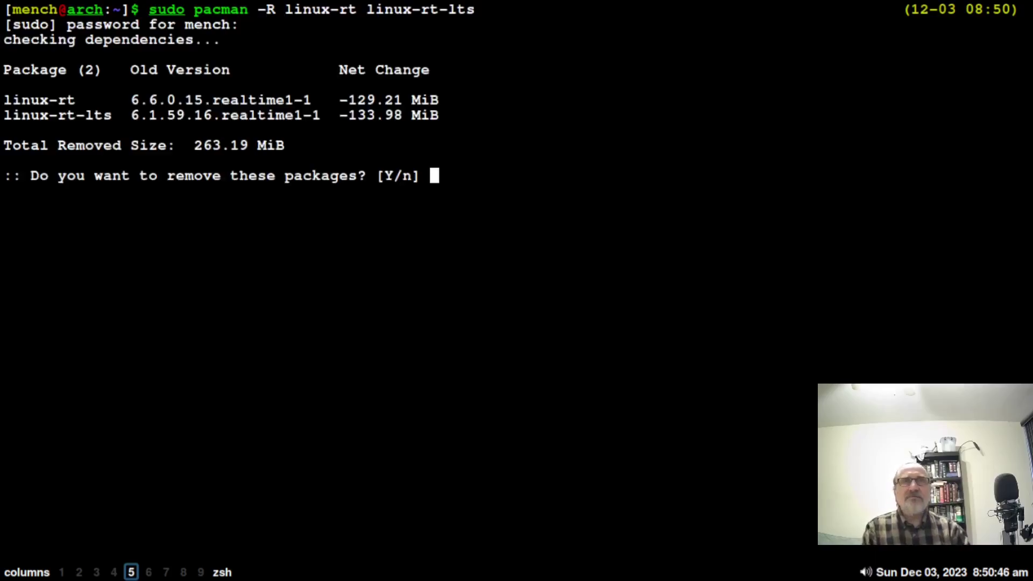
{"action": "key", "text": "Return"}
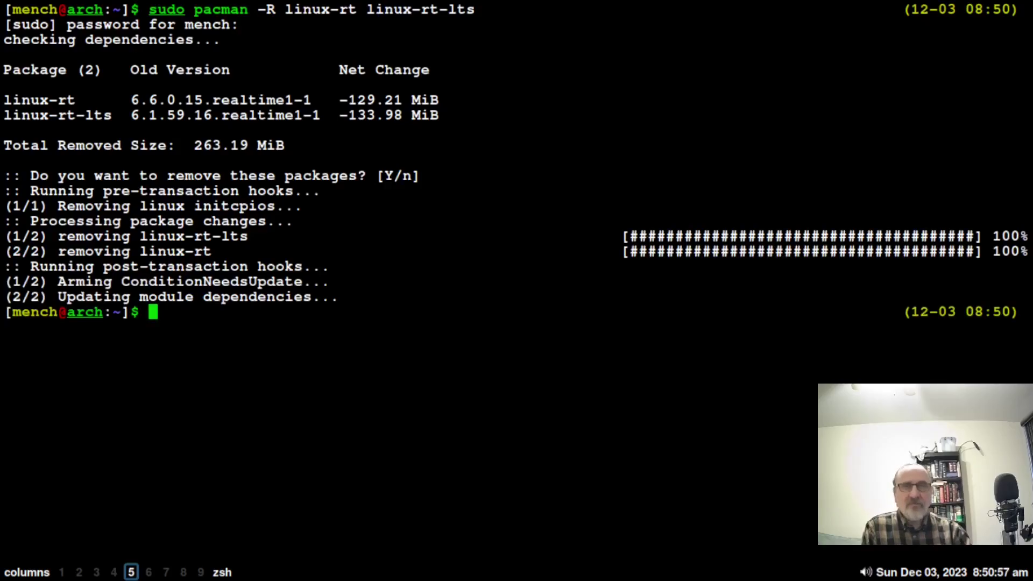
Step: Rerun the earlier grub-mkconfig command to regenerate /boot/grub/grub.cfg without the removed kernels, and reboot the machine
{"action": "key", "text": "Up"}
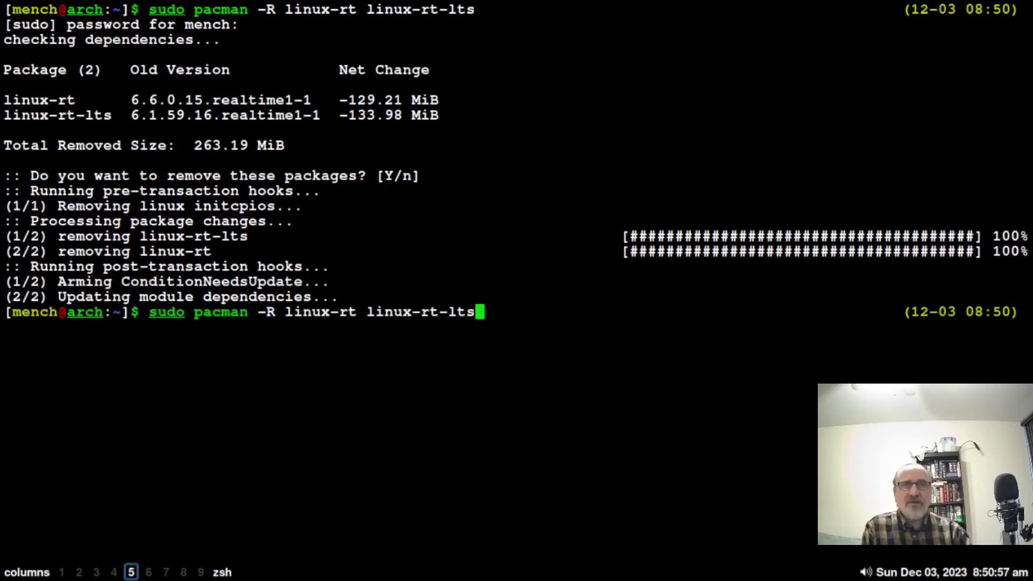
{"action": "key", "text": "Up"}
{"action": "key", "text": "Return"}
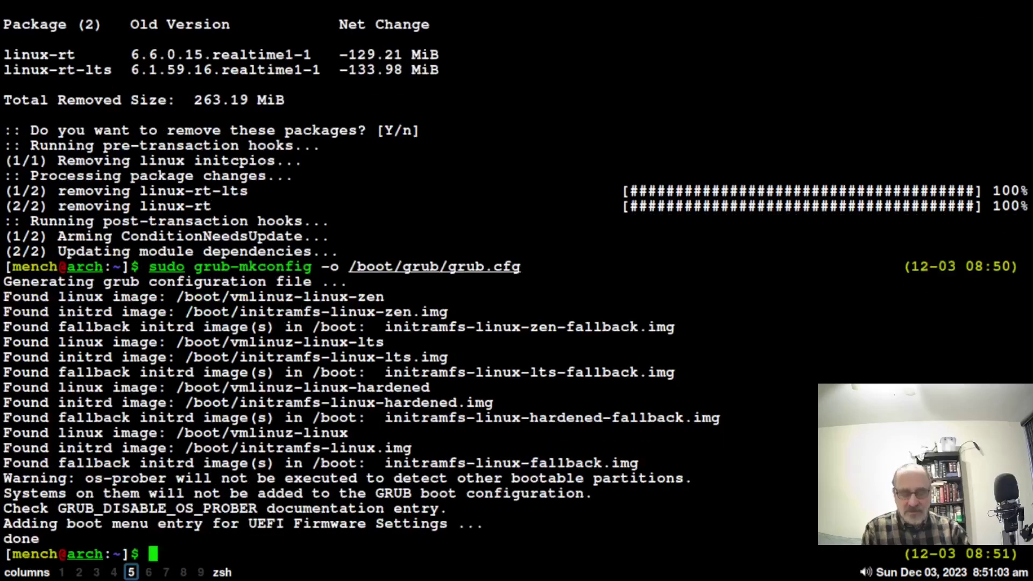
{"action": "type", "text": "reboot"}
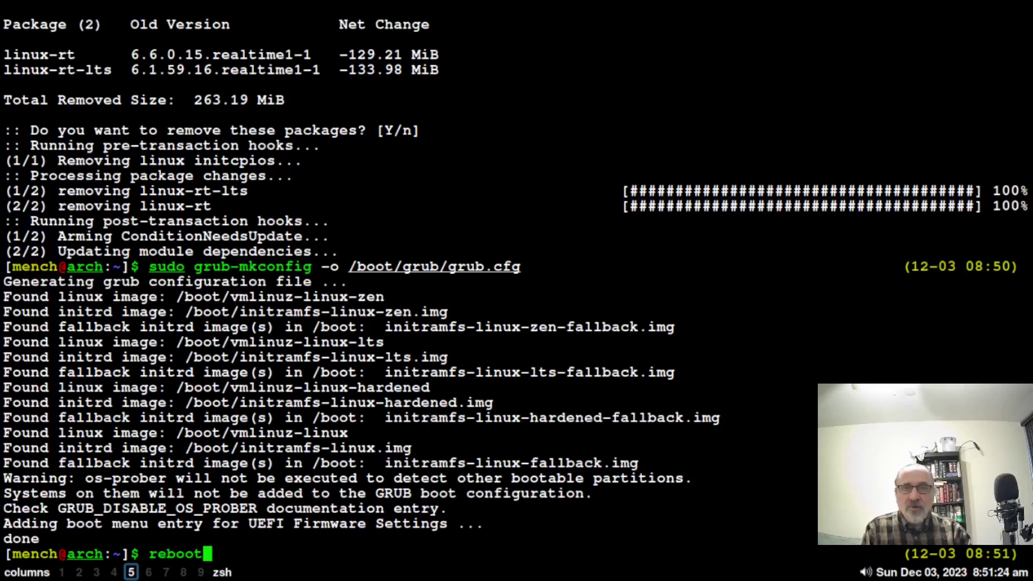
{"action": "key", "text": "Return"}
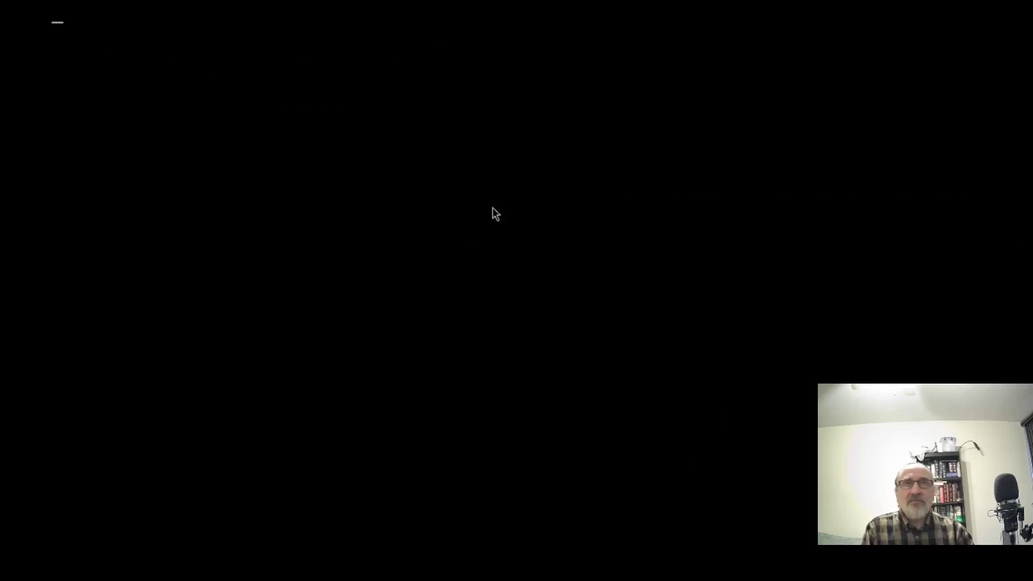
Step: Open the advanced options for Arch Linux in the GRUB boot menu
{"action": "key", "text": "Down"}
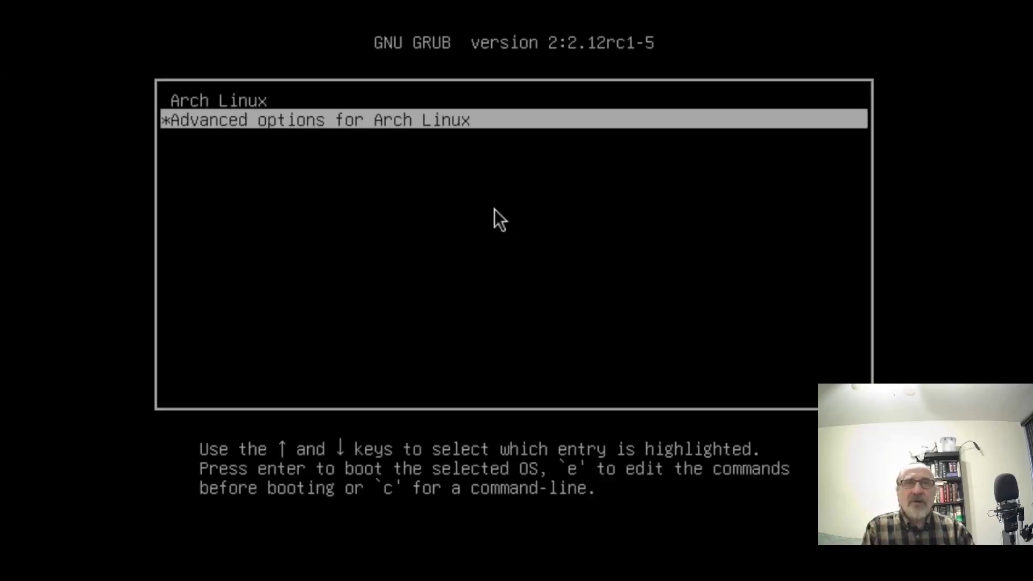
{"action": "key", "text": "Up"}
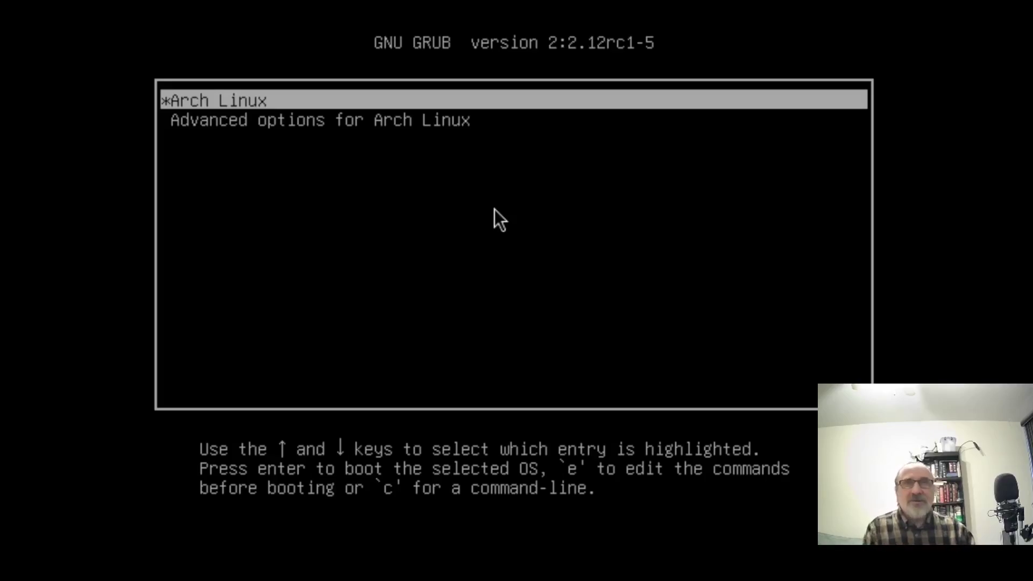
{"action": "key", "text": "Down"}
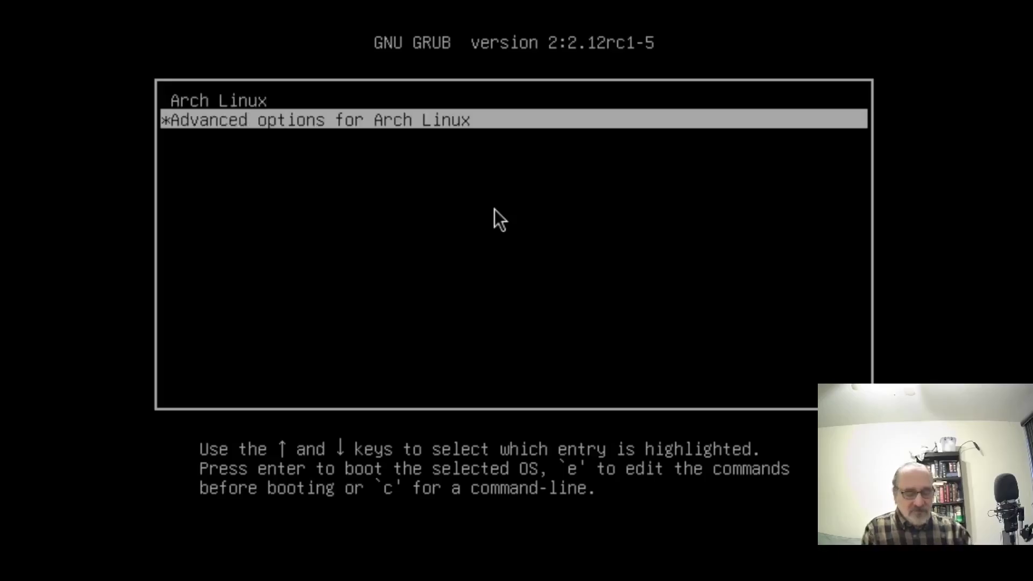
{"action": "key", "text": "Return"}
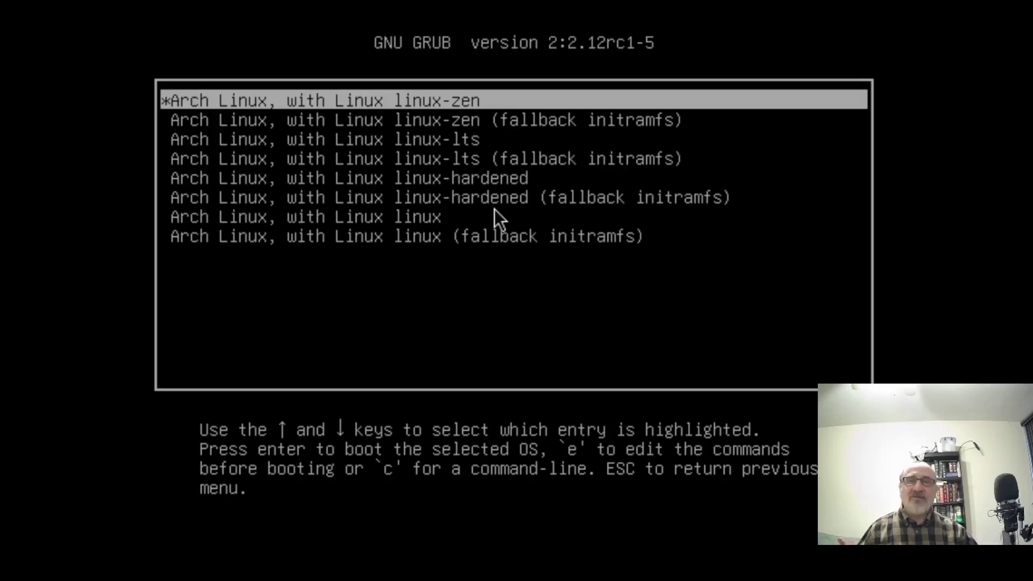
Step: Boot Arch Linux with the regular linux-hardened entry rather than its fallback initramfs
{"action": "key", "text": "Down"}
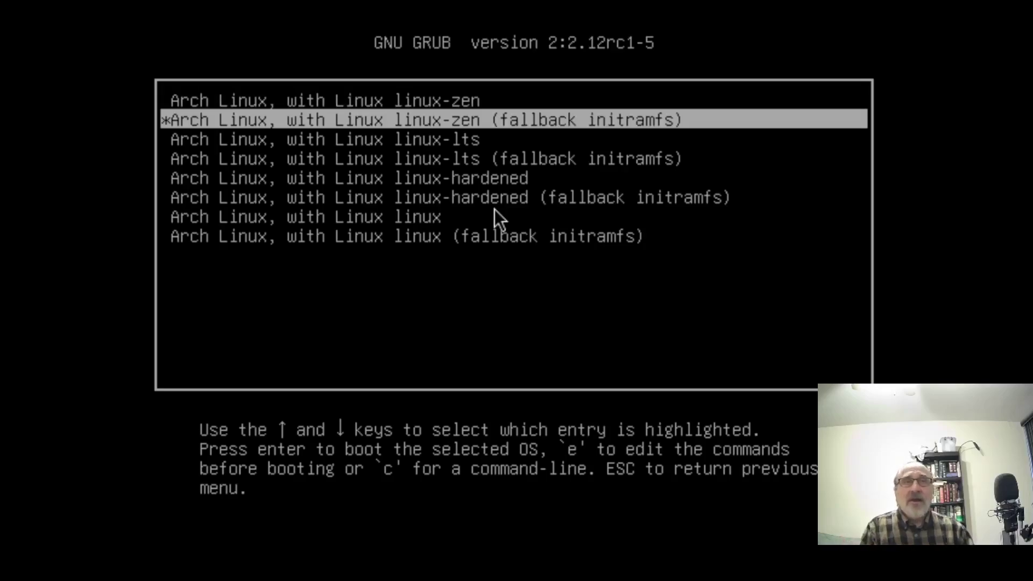
{"action": "key", "text": "Down"}
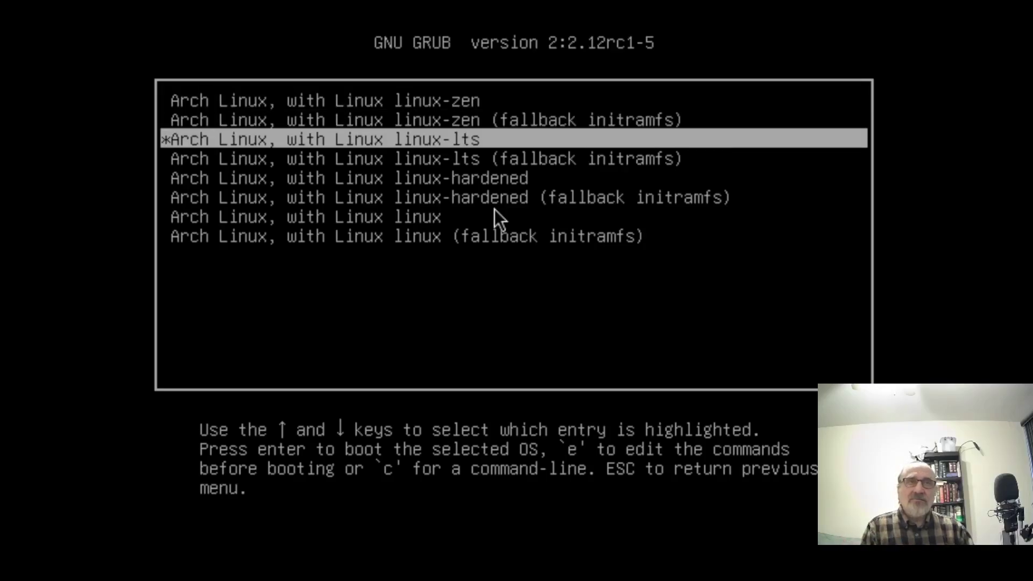
{"action": "key", "text": "Down"}
{"action": "key", "text": "Down"}
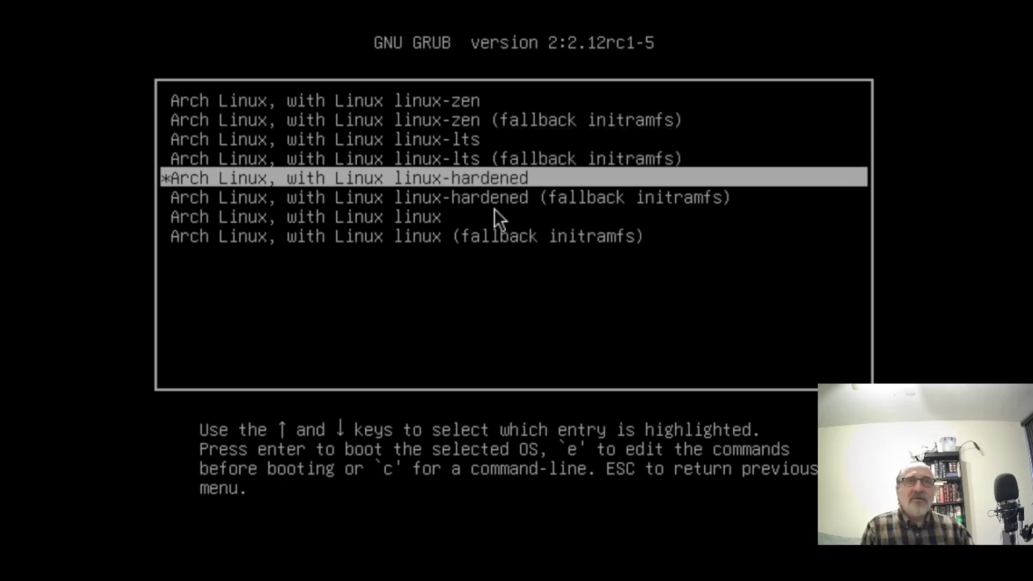
{"action": "key", "text": "Down"}
{"action": "key", "text": "Down"}
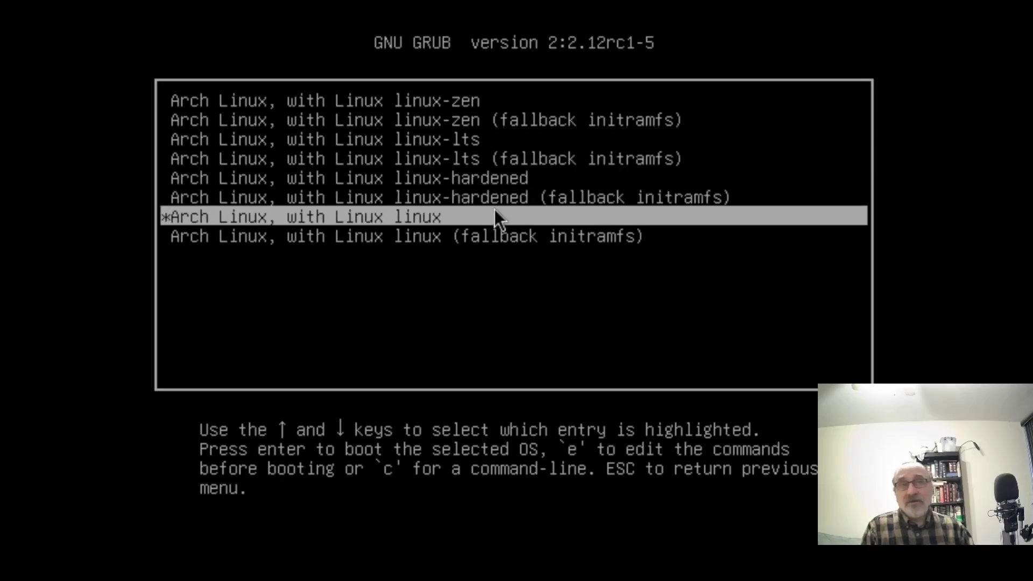
{"action": "key", "text": "Up"}
{"action": "key", "text": "Up"}
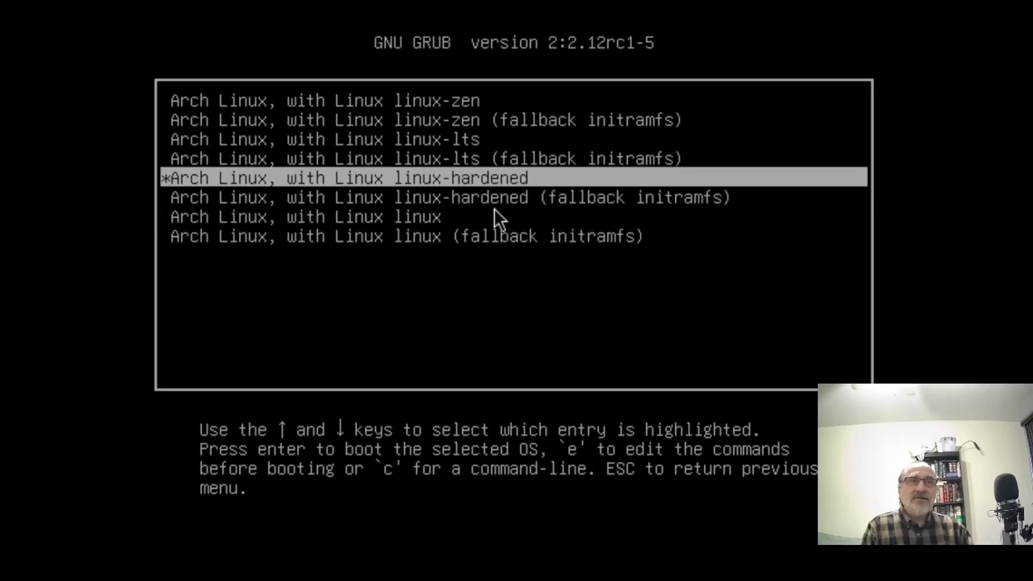
{"action": "key", "text": "Return"}
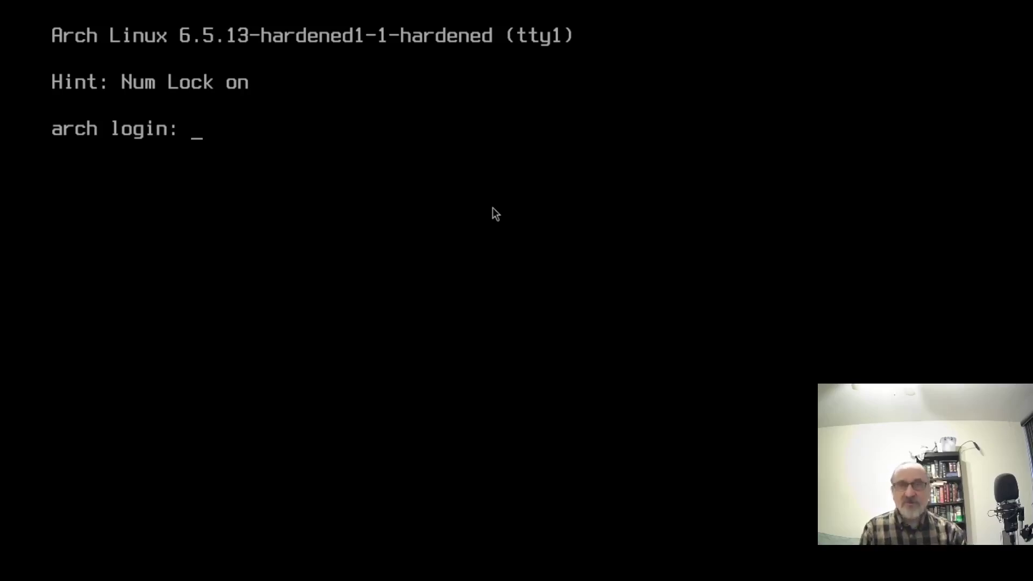
Step: Log in at the tty1 console with the account's username and password
{"action": "type", "text": "mench"}
{"action": "key", "text": "Return"}
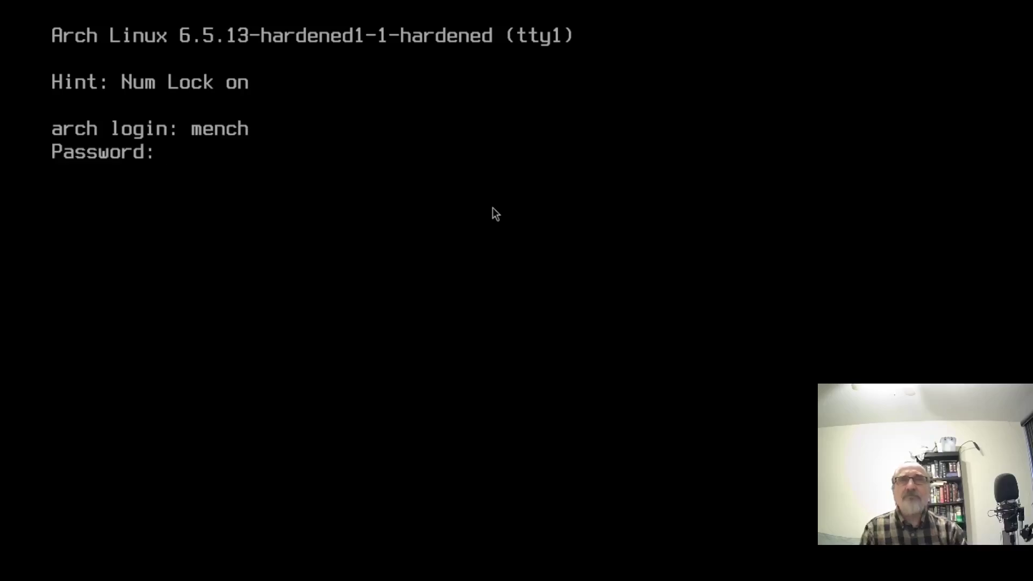
{"action": "key", "text": "Return"}
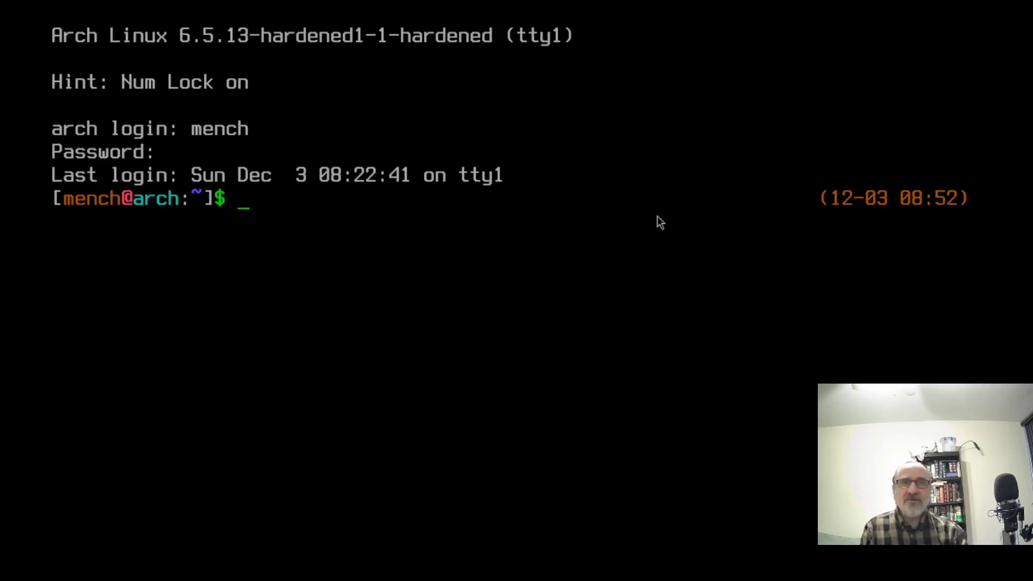
Step: Examine processes, CPU load and memory use under the hardened kernel with htop, and quit it
{"action": "type", "text": "htop"}
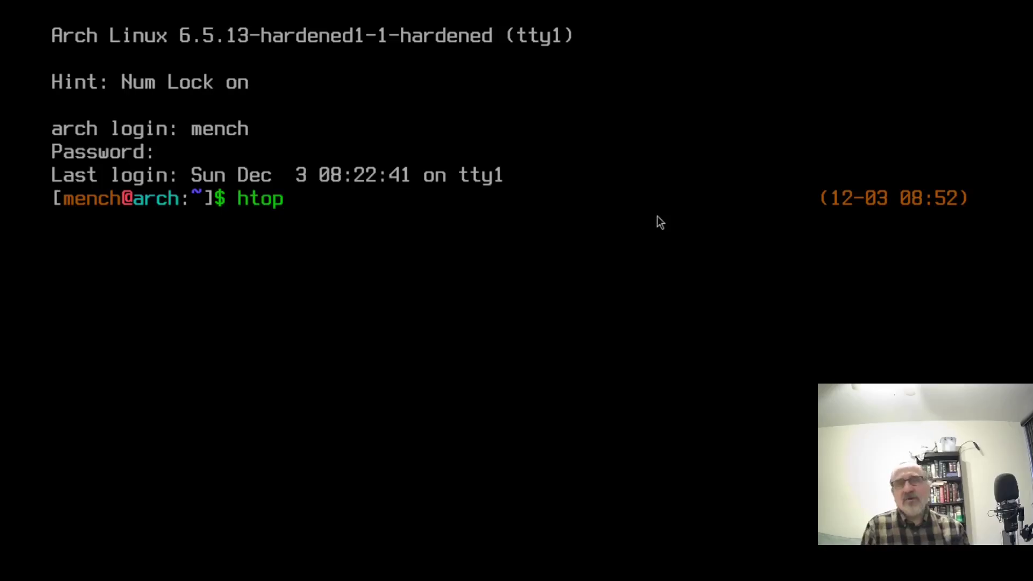
{"action": "key", "text": "Return"}
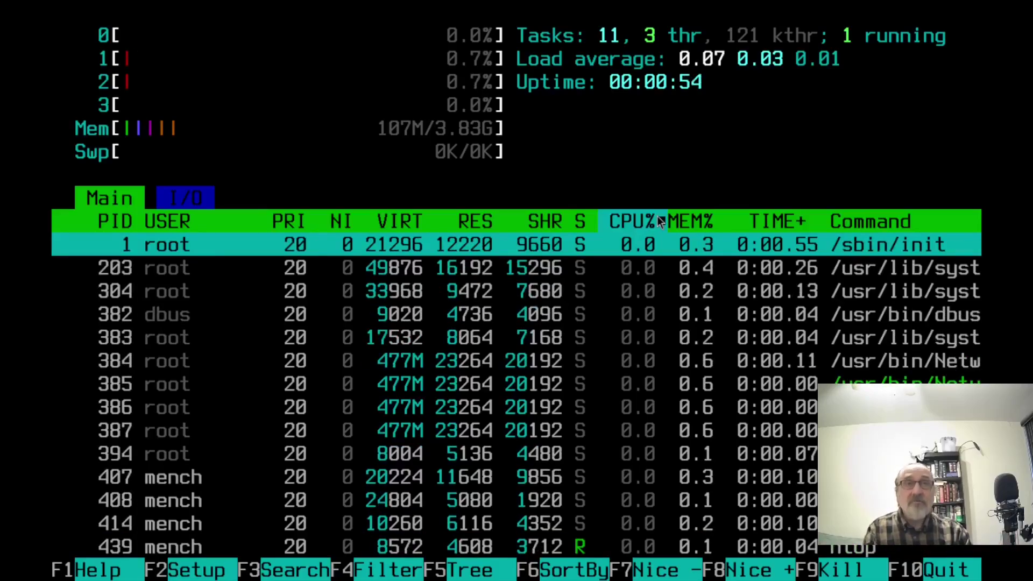
{"action": "key", "text": "q"}
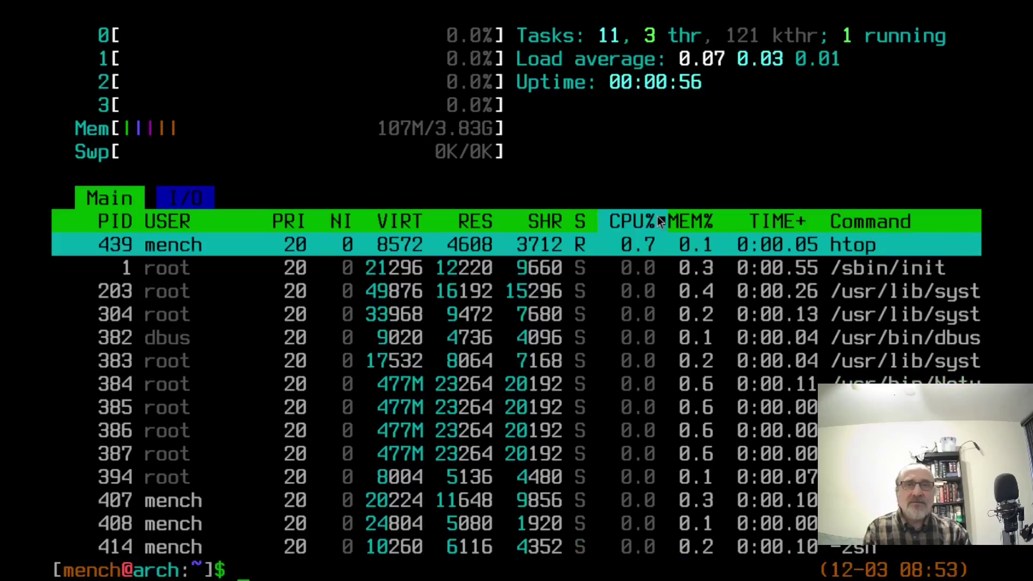
Step: Run neofetch on a cleared terminal to check the running kernel and memory use, and clear the output
{"action": "type", "text": "neofetch"}
{"action": "key", "text": "Return"}
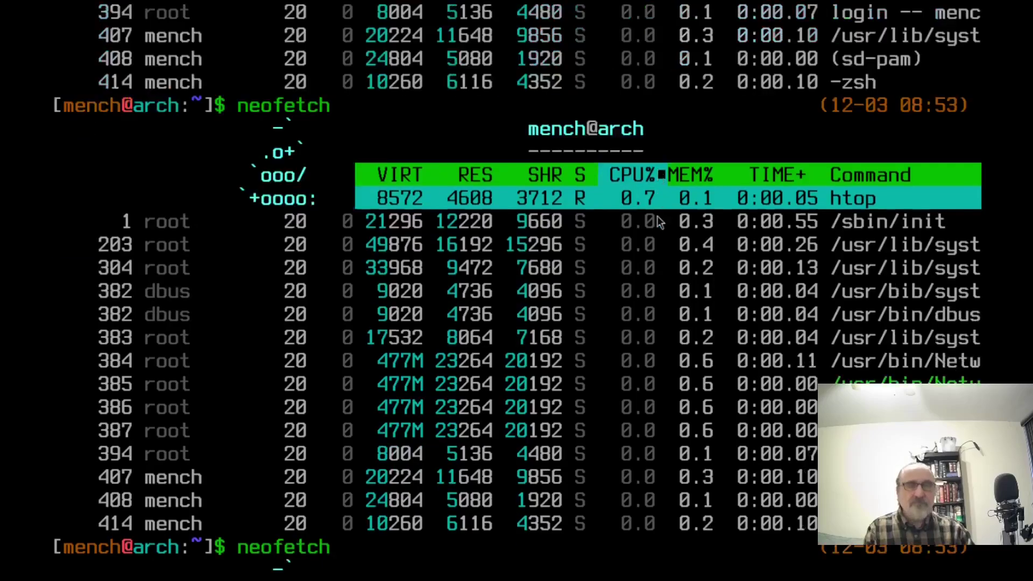
{"action": "key", "text": "ctrl+l"}
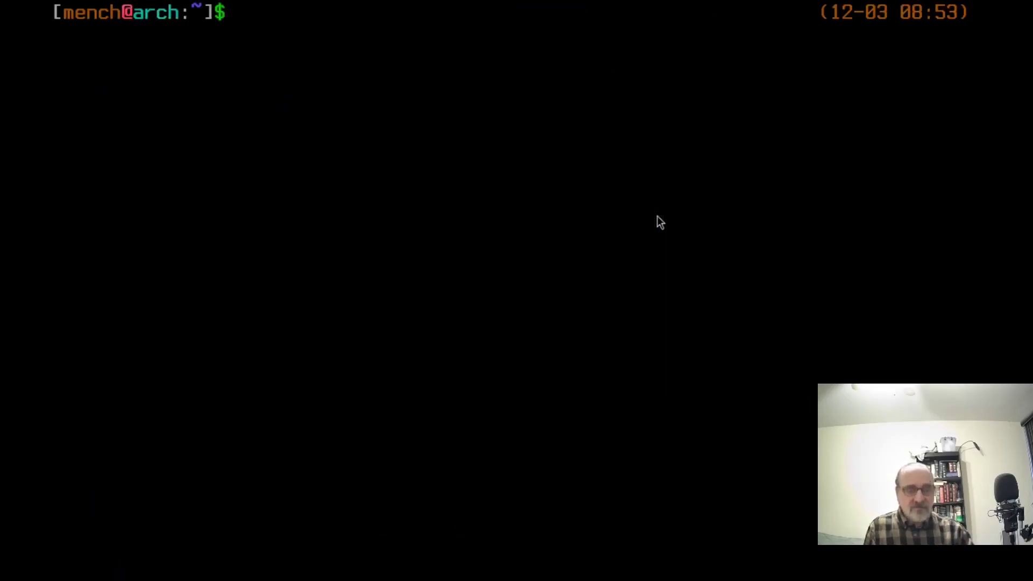
{"action": "key", "text": "Up"}
{"action": "key", "text": "Return"}
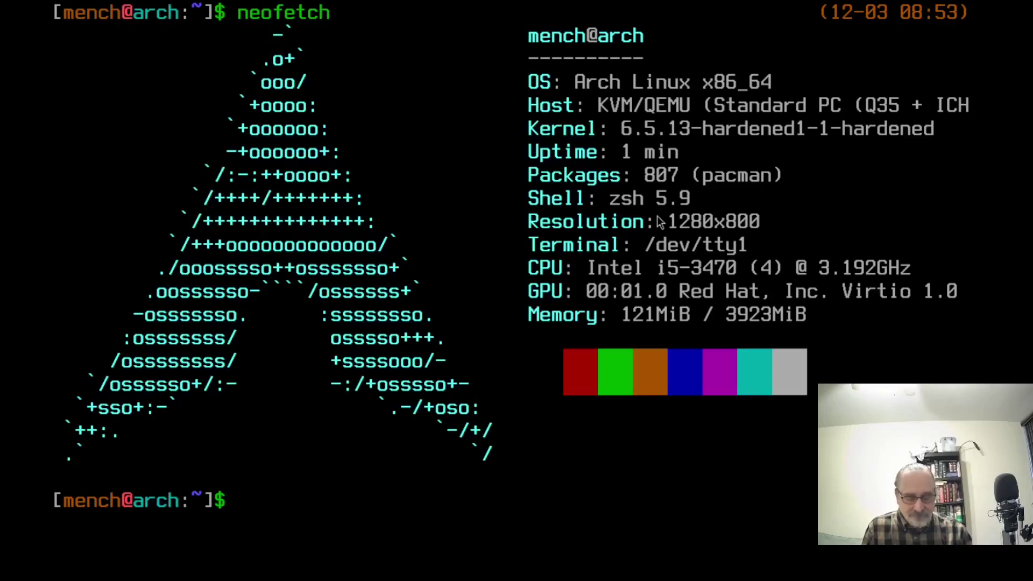
{"action": "key", "text": "ctrl+l"}
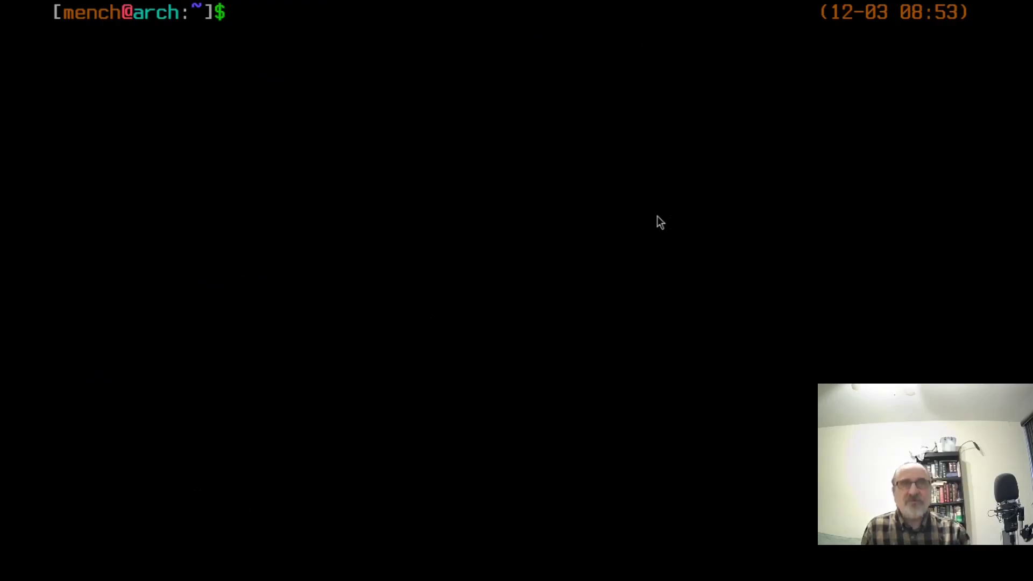
Step: Remove the linux and linux-lts kernels with sudo pacman -R, entering the sudo password and accepting the package removal
{"action": "type", "text": "su"}
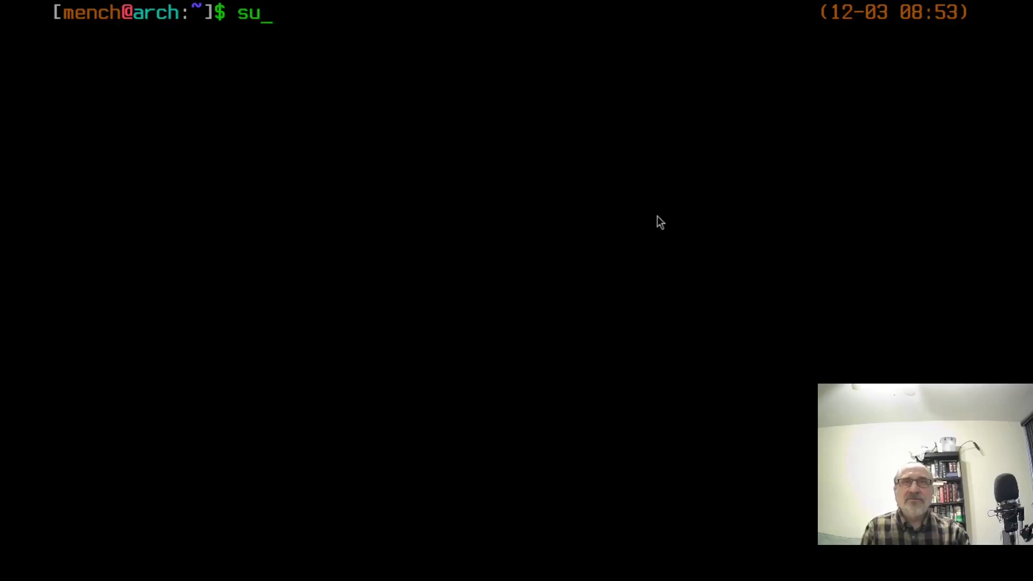
{"action": "type", "text": "do pacman -"}
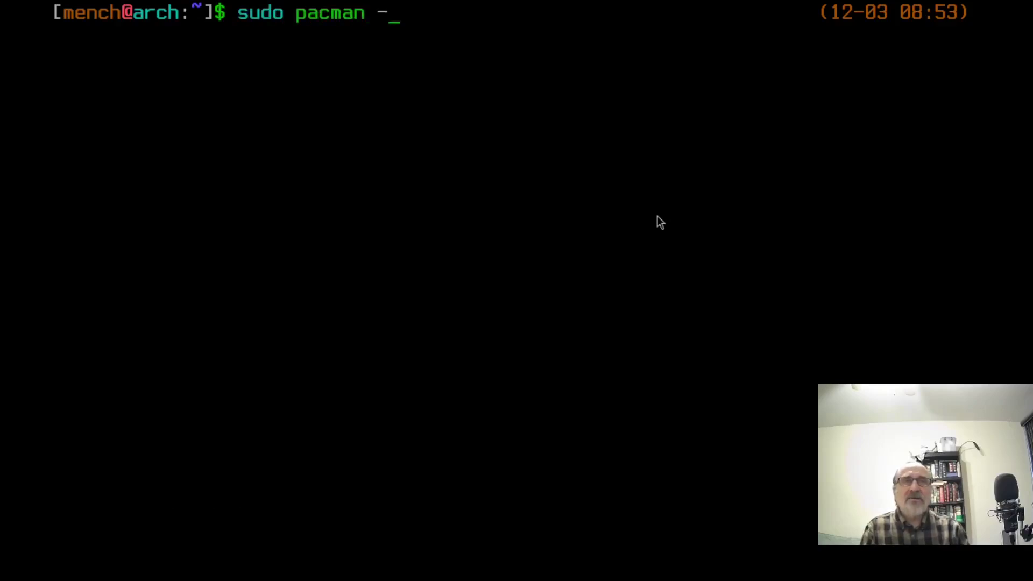
{"action": "type", "text": "R "}
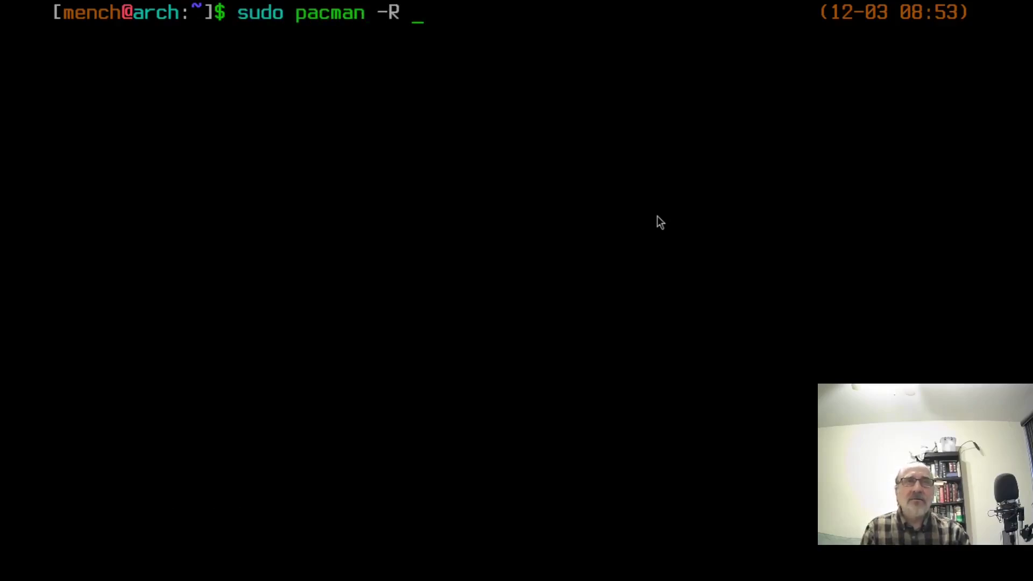
{"action": "type", "text": "linux"}
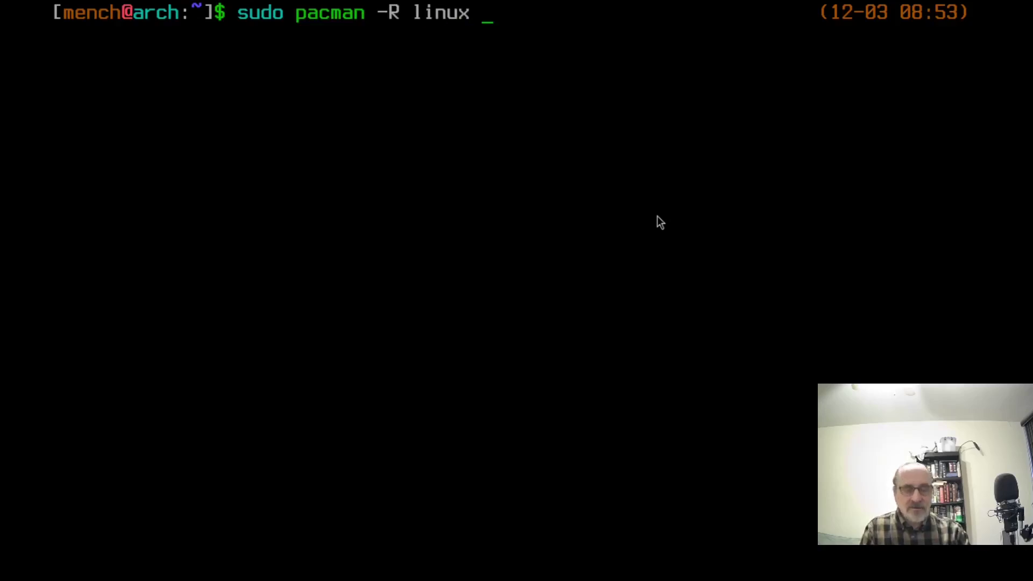
{"action": "type", "text": " linux"}
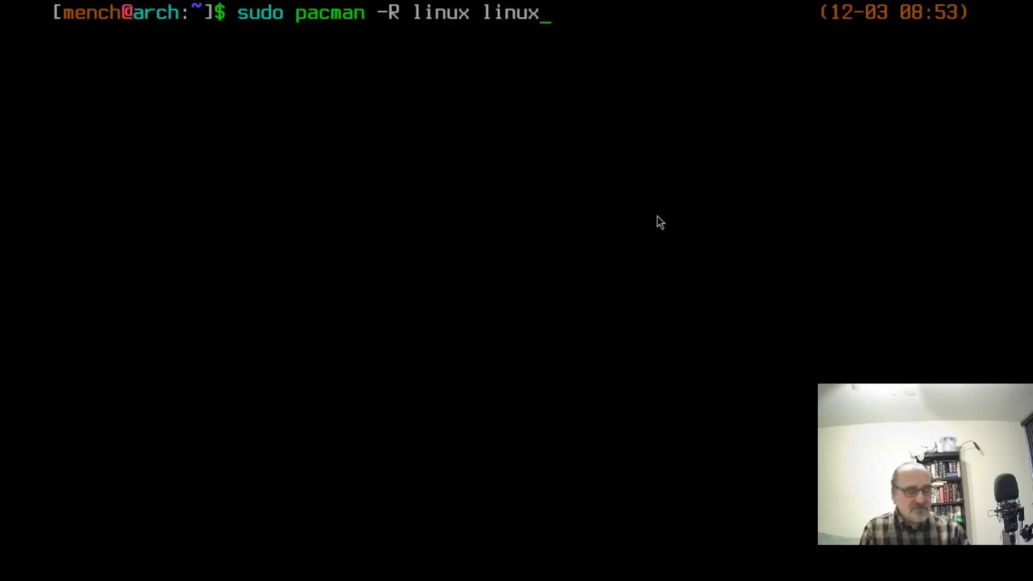
{"action": "type", "text": "-lts"}
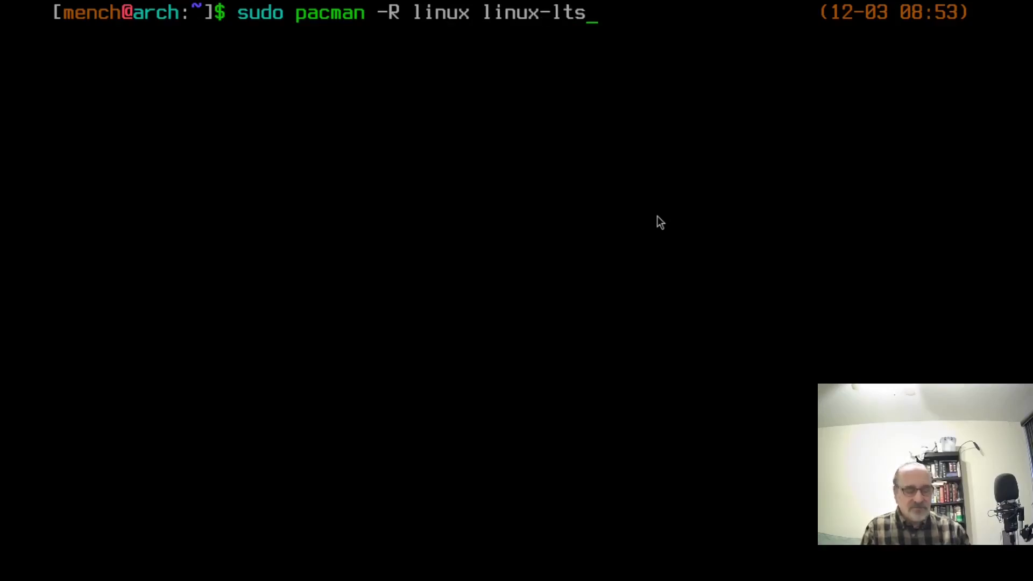
{"action": "key", "text": "Return"}
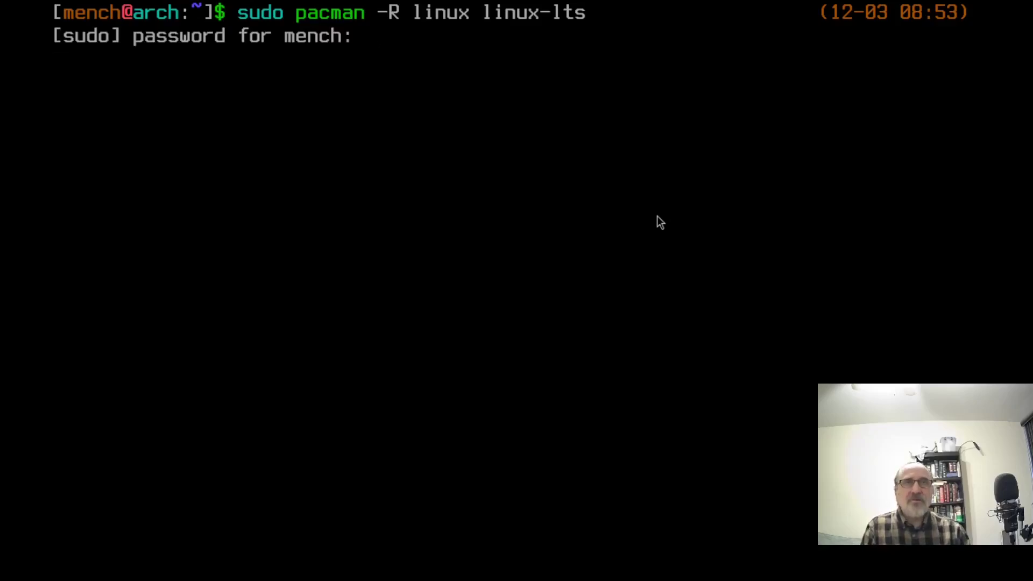
{"action": "key", "text": "Return"}
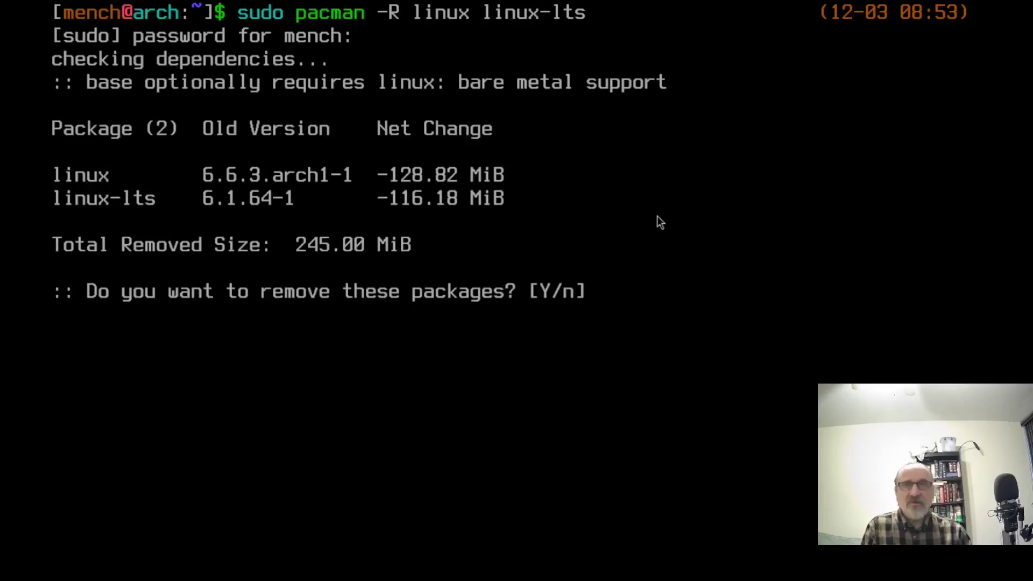
{"action": "key", "text": "Return"}
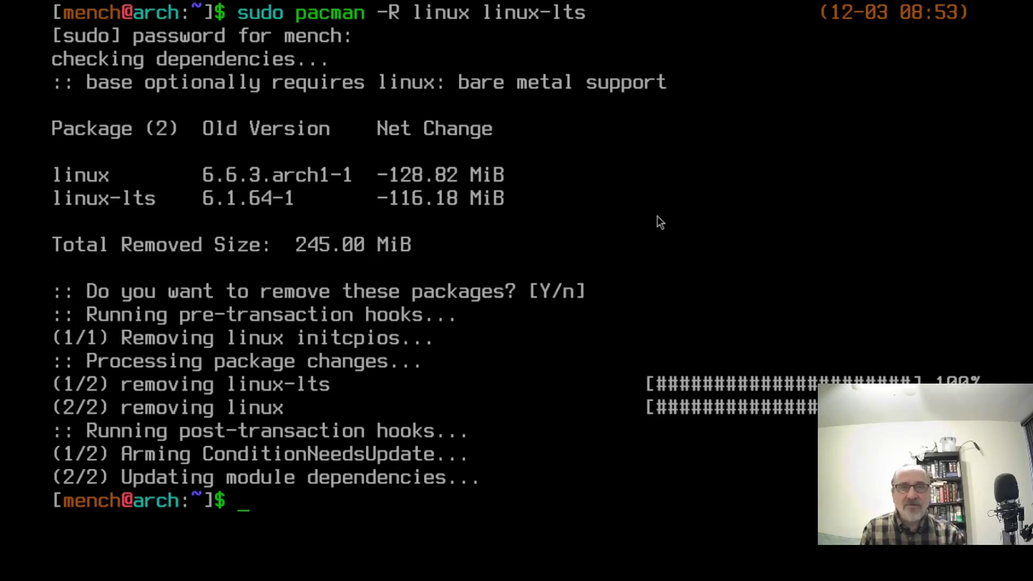
Step: Rerun sudo grub-mkconfig -o /boot/grub/grub.cfg from the command history to drop the linux and linux-lts boot entries
{"action": "key", "text": "Up"}
{"action": "key", "text": "Up"}
{"action": "key", "text": "Up"}
{"action": "key", "text": "Up"}
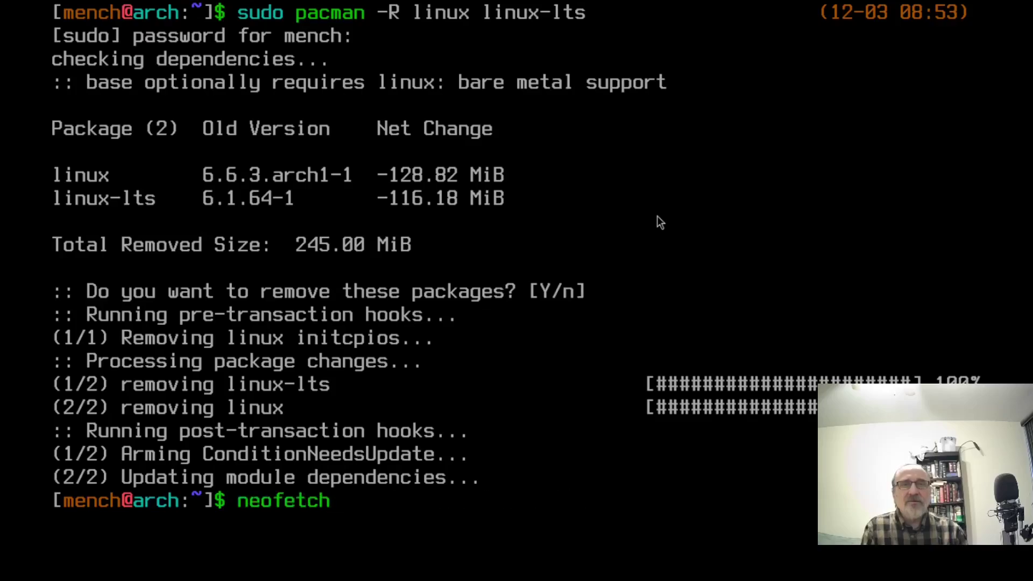
{"action": "key", "text": "Up"}
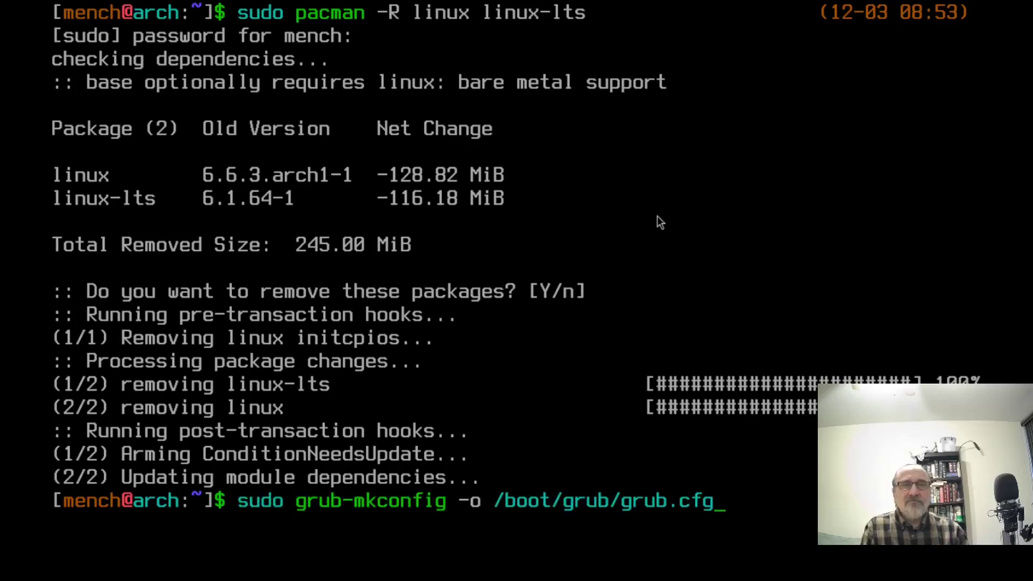
{"action": "key", "text": "Return"}
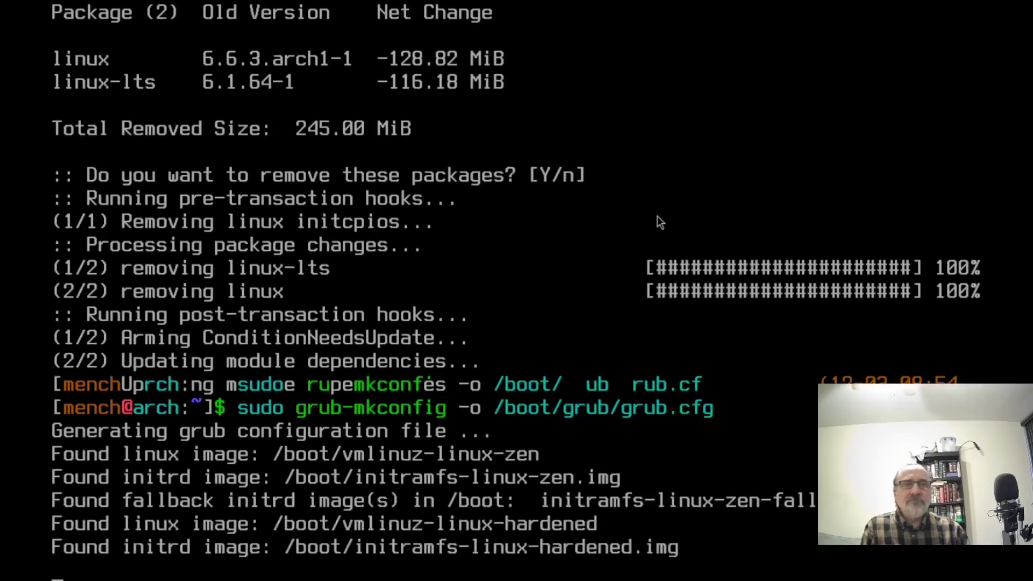
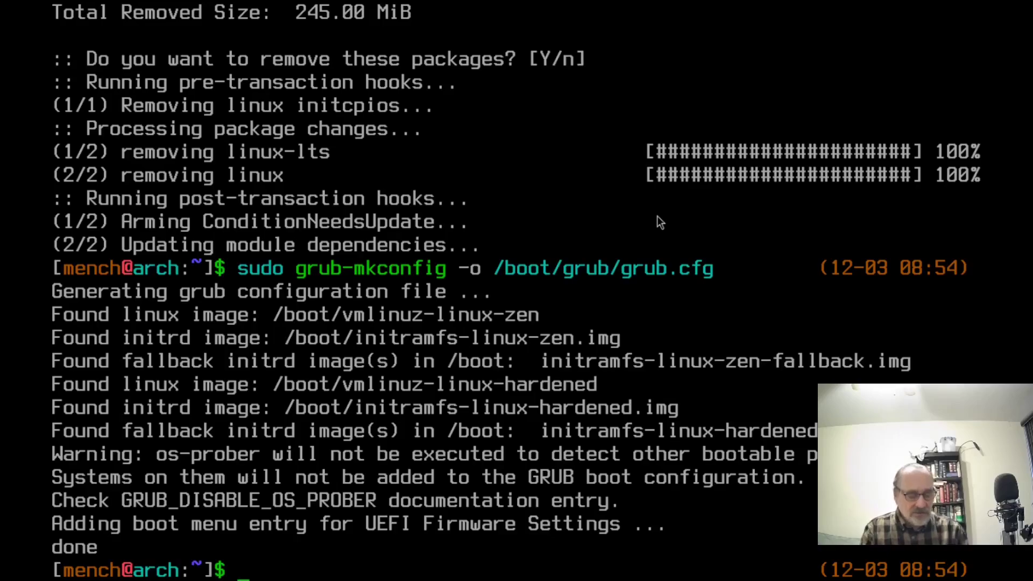
{"action": "key", "text": "Up"}
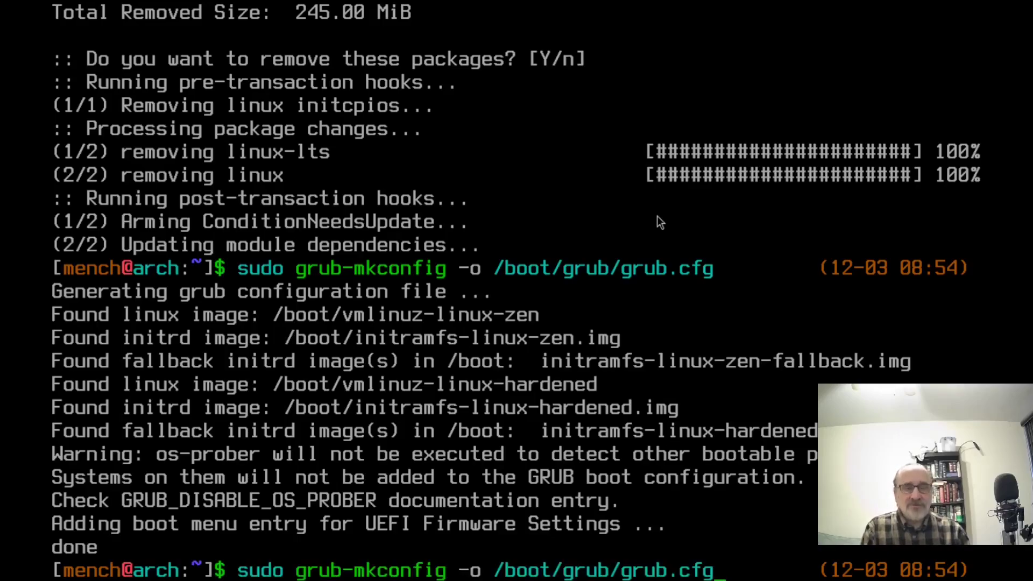
{"action": "key", "text": "BackSpace"}
{"action": "key", "text": "BackSpace"}
{"action": "key", "text": "BackSpace"}
{"action": "key", "text": "BackSpace"}
{"action": "key", "text": "BackSpace"}
{"action": "key", "text": "BackSpace"}
{"action": "key", "text": "BackSpace"}
{"action": "key", "text": "BackSpace"}
{"action": "key", "text": "BackSpace"}
{"action": "key", "text": "BackSpace"}
{"action": "key", "text": "BackSpace"}
{"action": "key", "text": "BackSpace"}
{"action": "key", "text": "BackSpace"}
{"action": "key", "text": "BackSpace"}
{"action": "key", "text": "BackSpace"}
{"action": "key", "text": "BackSpace"}
{"action": "key", "text": "BackSpace"}
{"action": "key", "text": "BackSpace"}
{"action": "key", "text": "BackSpace"}
{"action": "key", "text": "BackSpace"}
{"action": "key", "text": "BackSpace"}
{"action": "key", "text": "BackSpace"}
{"action": "key", "text": "BackSpace"}
{"action": "key", "text": "BackSpace"}
{"action": "key", "text": "BackSpace"}
{"action": "key", "text": "BackSpace"}
{"action": "key", "text": "BackSpace"}
{"action": "key", "text": "BackSpace"}
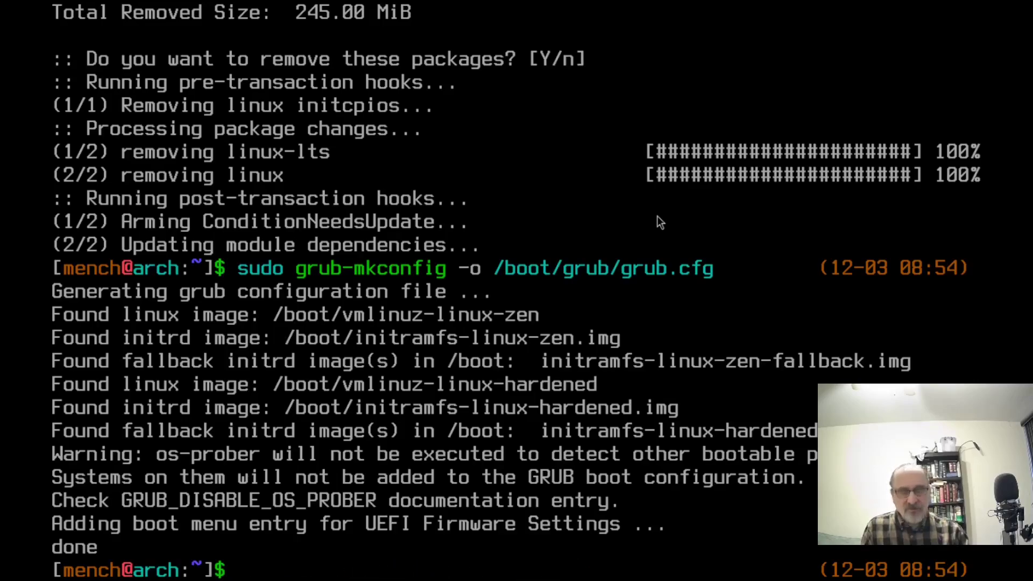
Step: Install the linux-rt and linux-rt-lts kernels with sudo pacman -S on a cleared terminal, accepting the installation
{"action": "key", "text": "ctrl+l"}
{"action": "type", "text": "neofetch"}
{"action": "key", "text": "Up"}
{"action": "key", "text": "Up"}
{"action": "key", "text": "Up"}
{"action": "key", "text": "Up"}
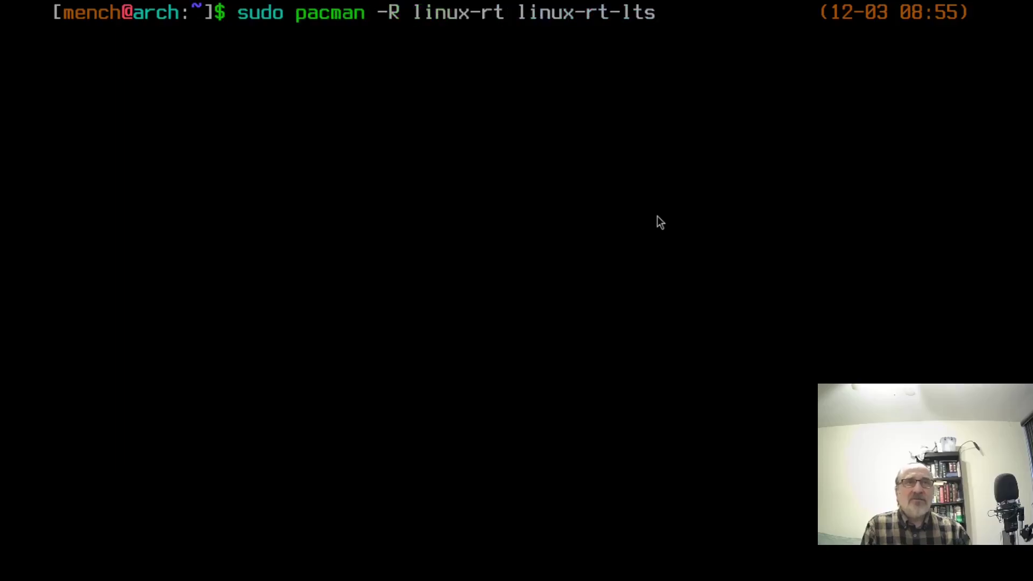
{"action": "key", "text": "Up"}
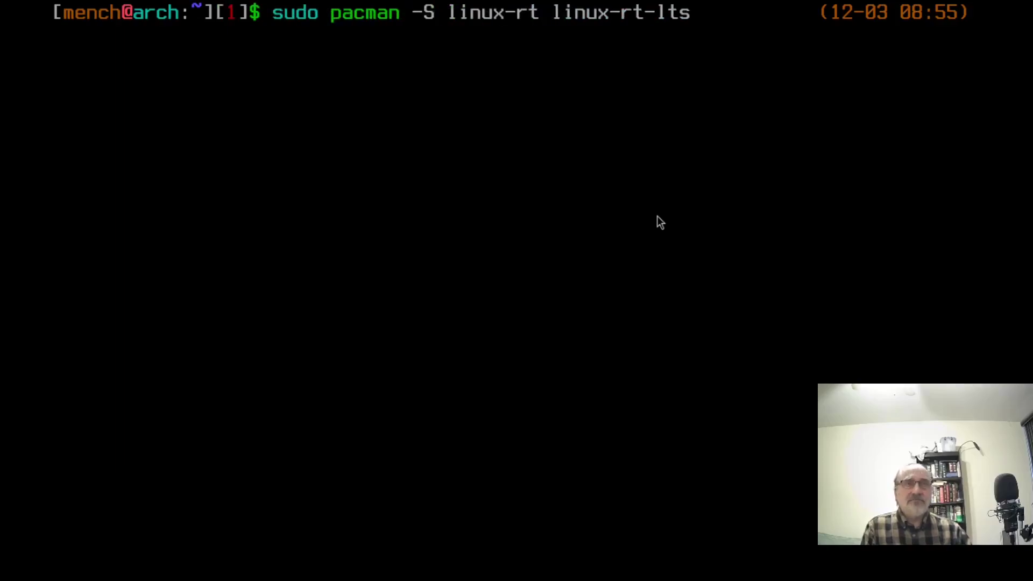
{"action": "key", "text": "Return"}
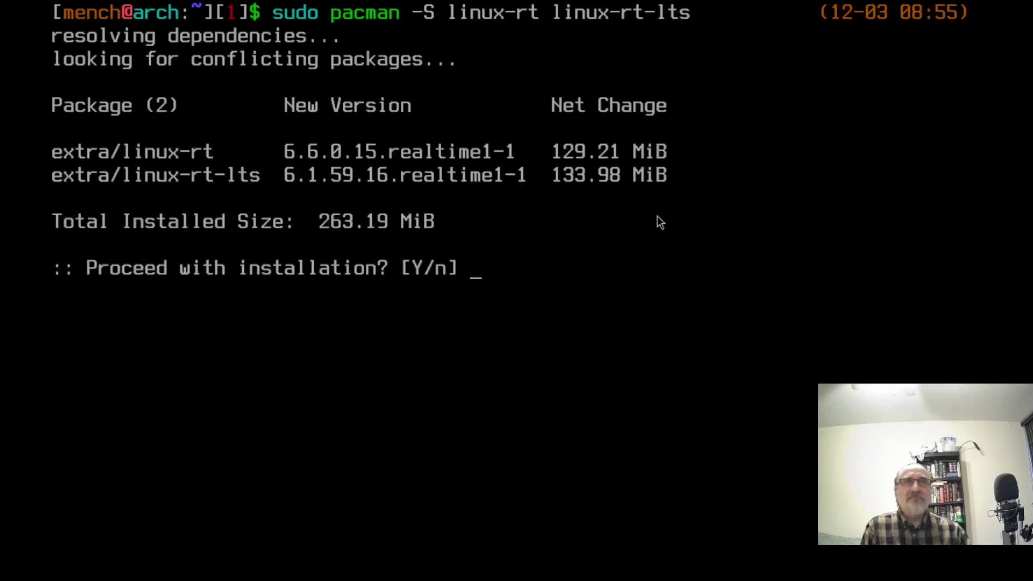
{"action": "key", "text": "Return"}
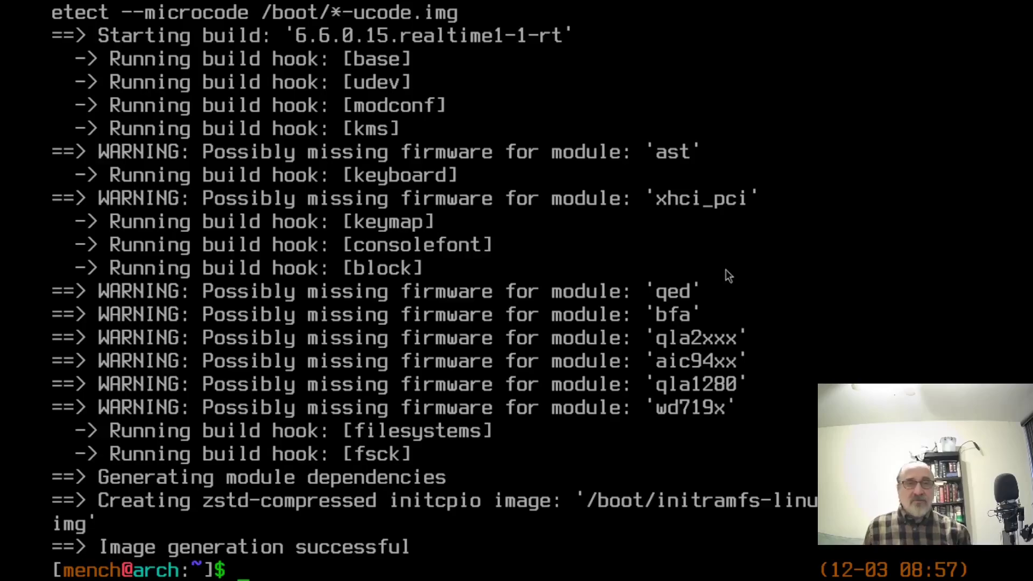
Step: Rerun sudo grub-mkconfig -o /boot/grub/grub.cfg on a cleared terminal to add the realtime kernels to the boot entries
{"action": "key", "text": "Up"}
{"action": "key", "text": "Up"}
{"action": "key", "text": "Up"}
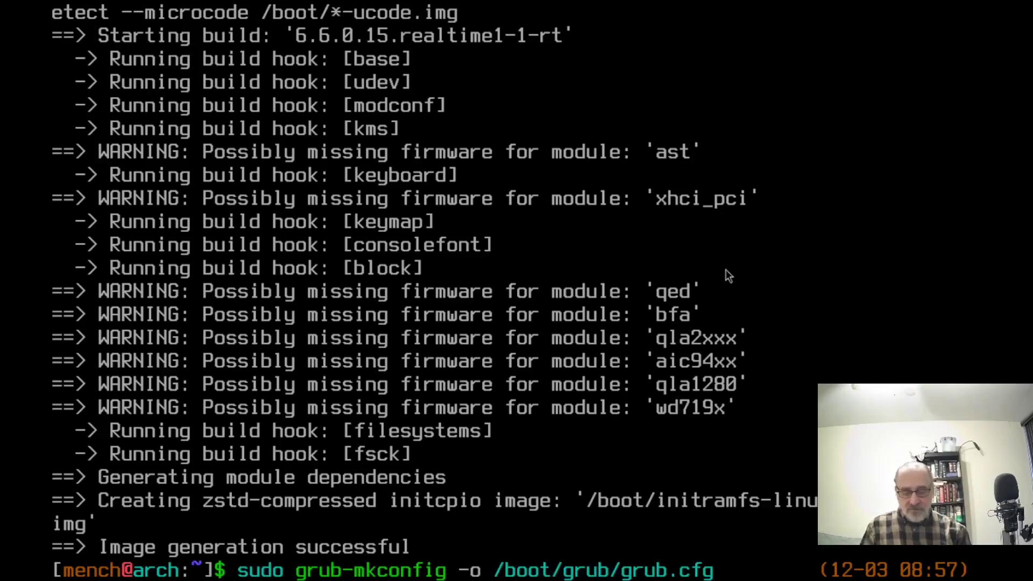
{"action": "key", "text": "ctrl+l"}
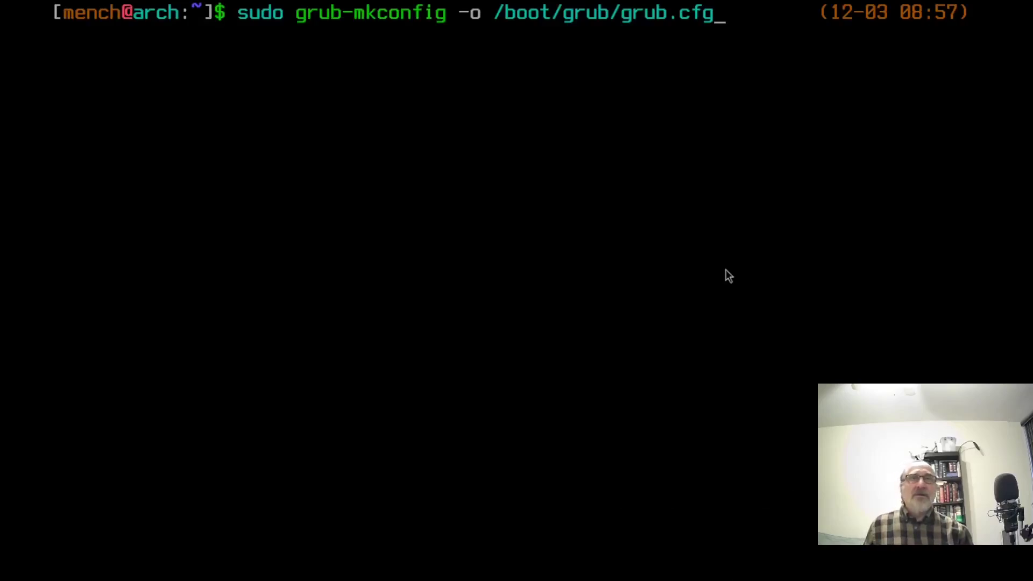
{"action": "key", "text": "Return"}
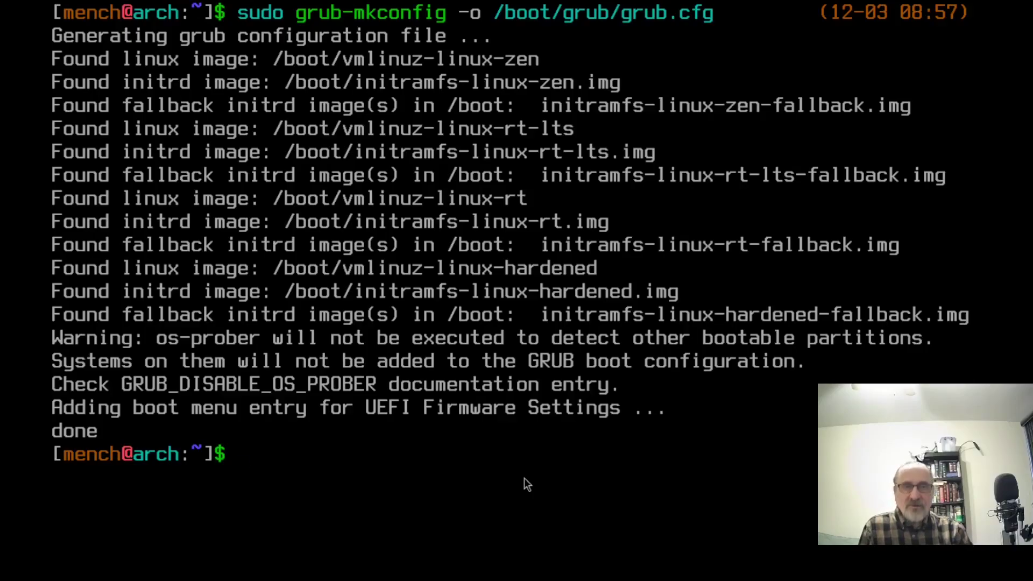
Step: Reboot the system and open Advanced options for Arch Linux in the GRUB menu
{"action": "type", "text": "reboot"}
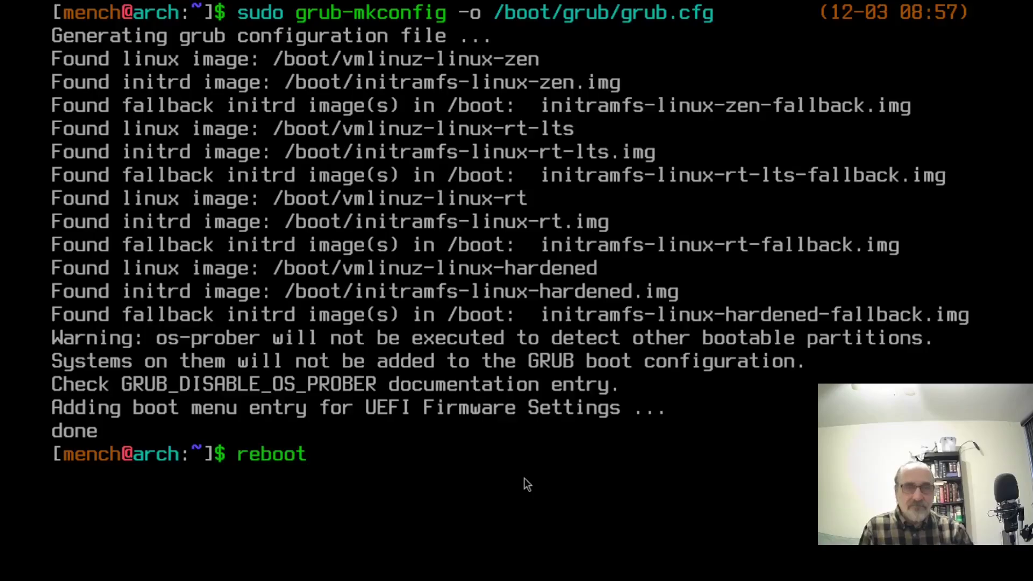
{"action": "key", "text": "Return"}
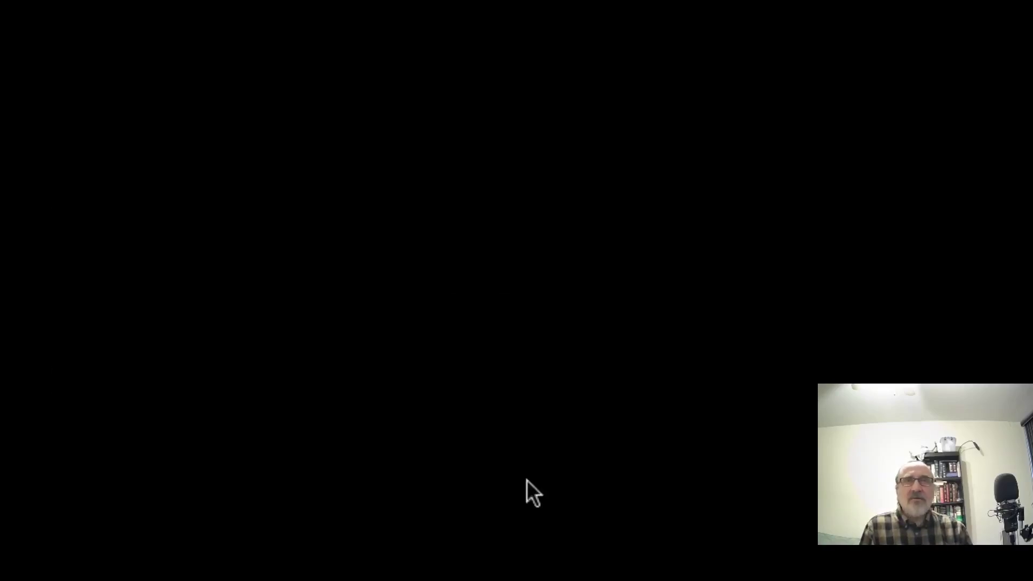
{"action": "key", "text": "Down"}
{"action": "key", "text": "Up"}
{"action": "key", "text": "Down"}
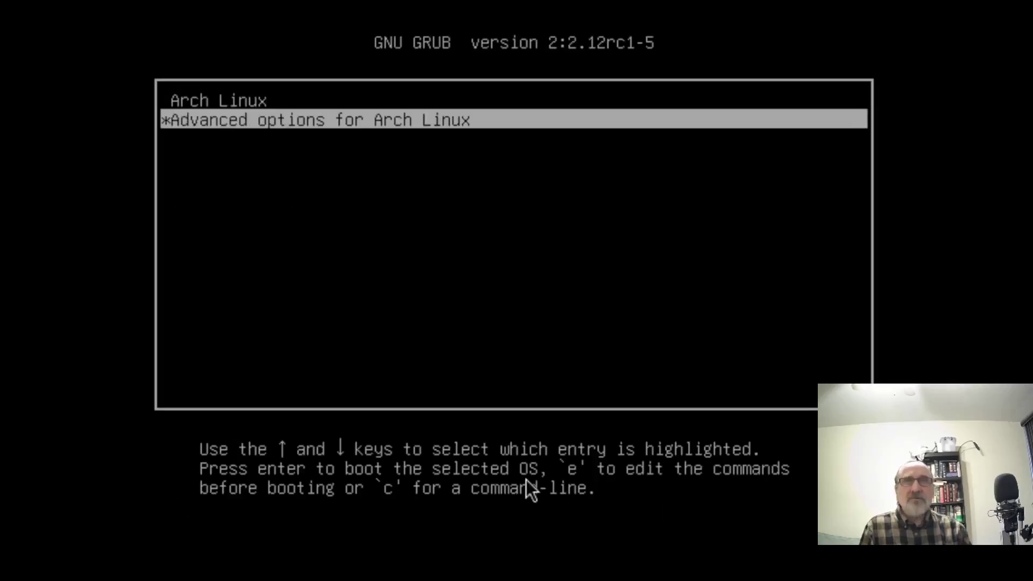
{"action": "key", "text": "Return"}
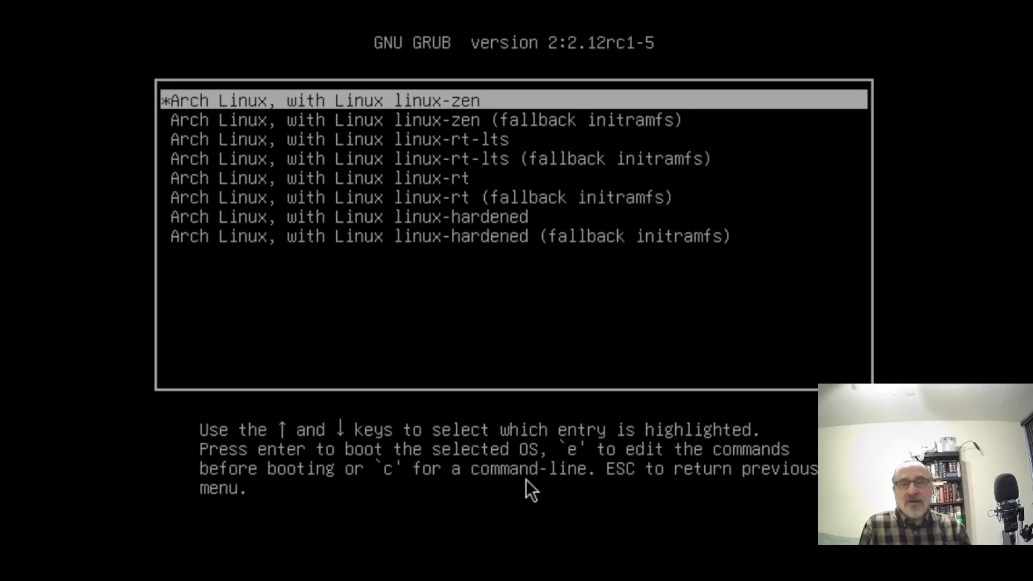
Step: Review the kernel boot entries and boot Arch Linux, with Linux linux-rt-lts
{"action": "key", "text": "Down"}
{"action": "key", "text": "Down"}
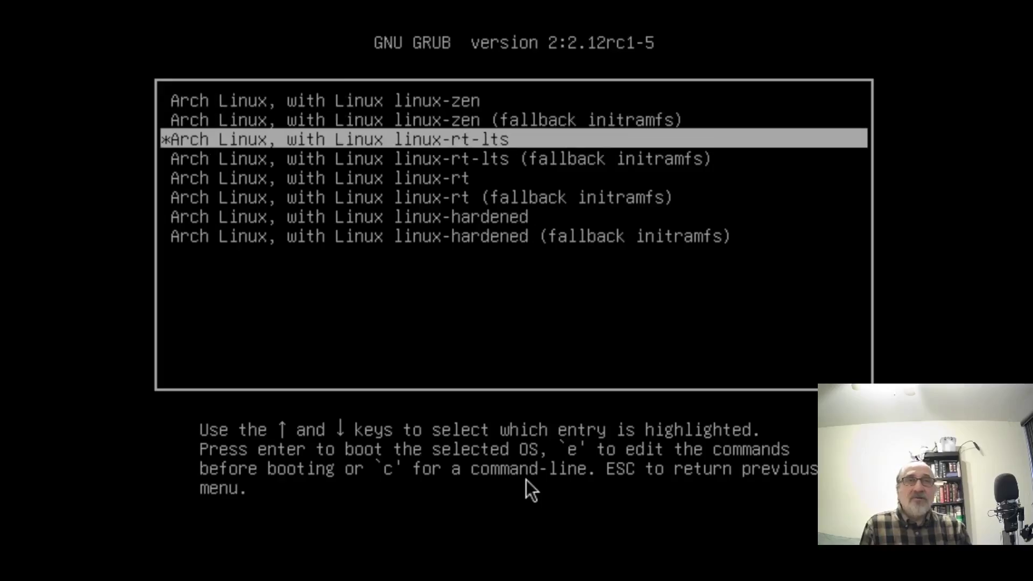
{"action": "key", "text": "Down"}
{"action": "key", "text": "Down"}
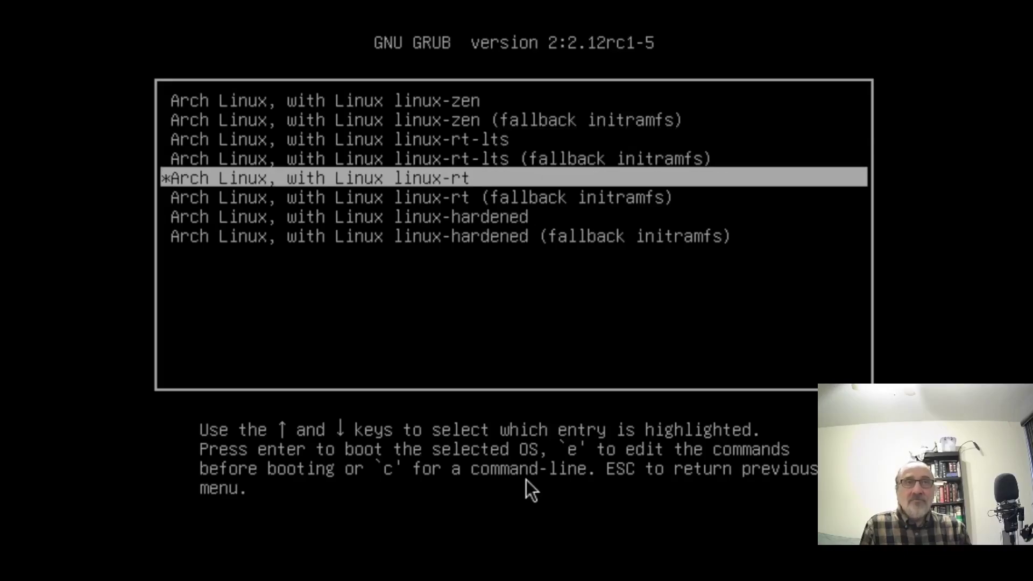
{"action": "key", "text": "Down"}
{"action": "key", "text": "Down"}
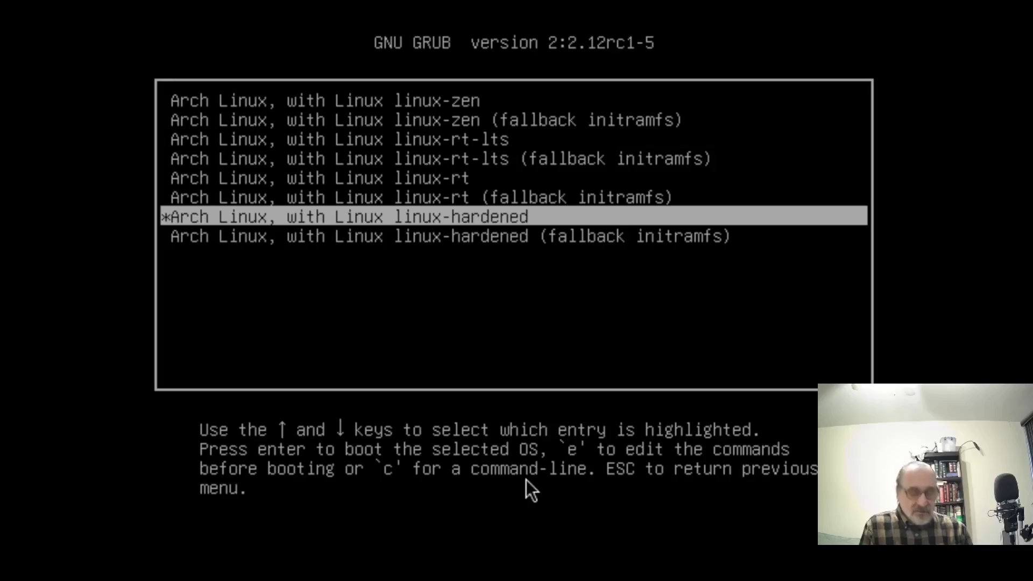
{"action": "key", "text": "Up"}
{"action": "key", "text": "Up"}
{"action": "key", "text": "Up"}
{"action": "key", "text": "Up"}
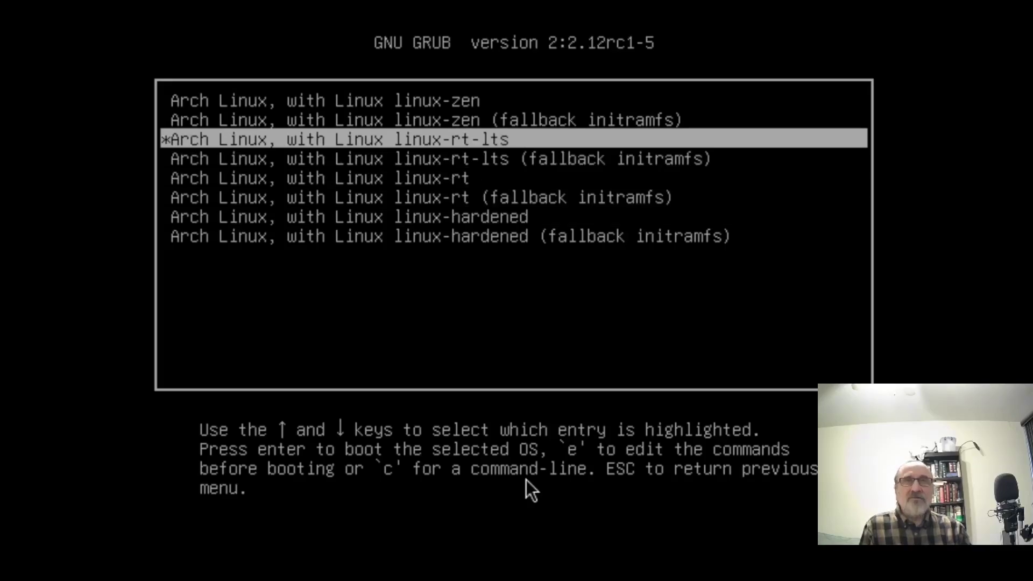
{"action": "key", "text": "Return"}
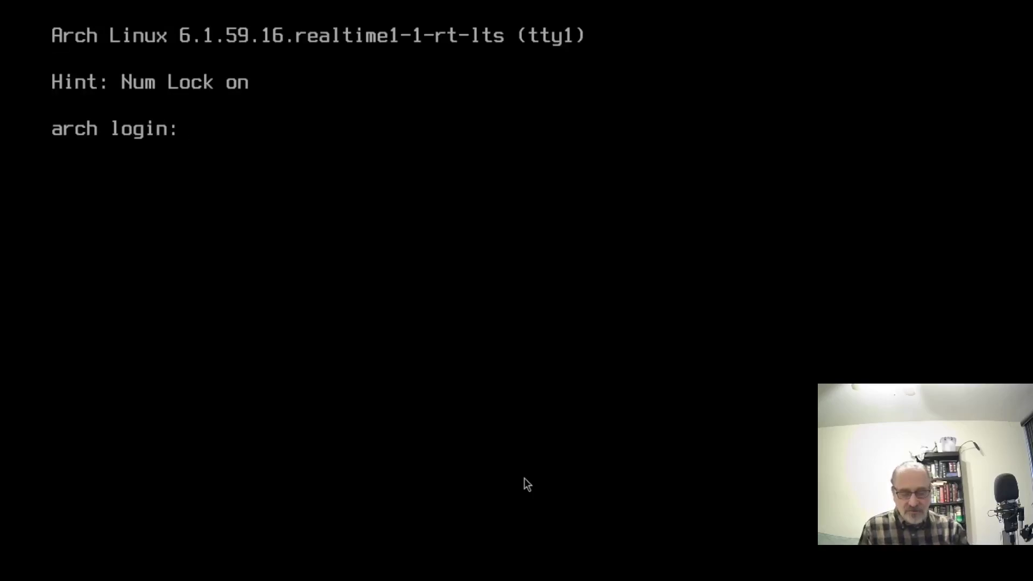
Step: Log in at the console with the account username and password
{"action": "type", "text": "mench"}
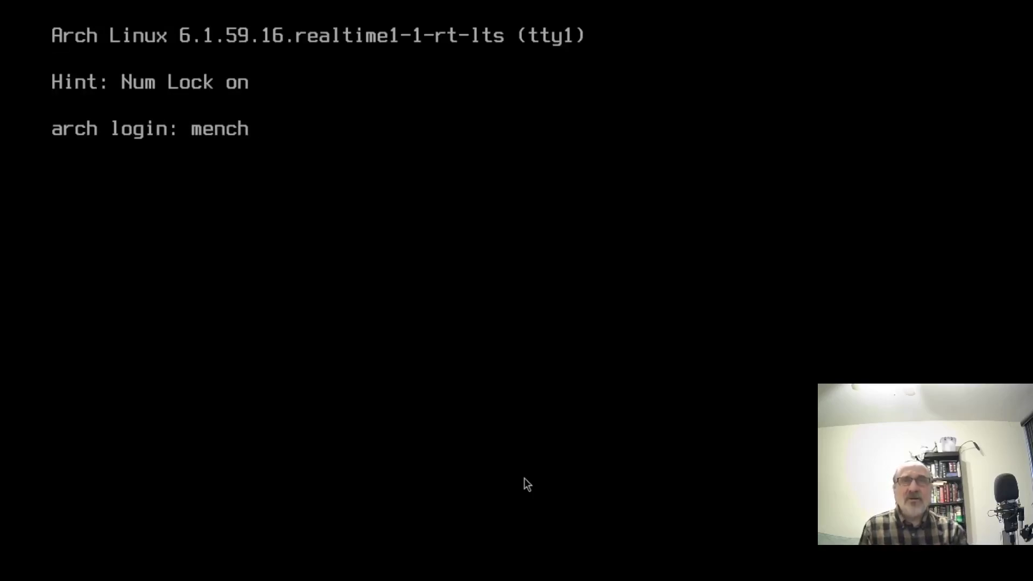
{"action": "key", "text": "Return"}
{"action": "key", "text": "Return"}
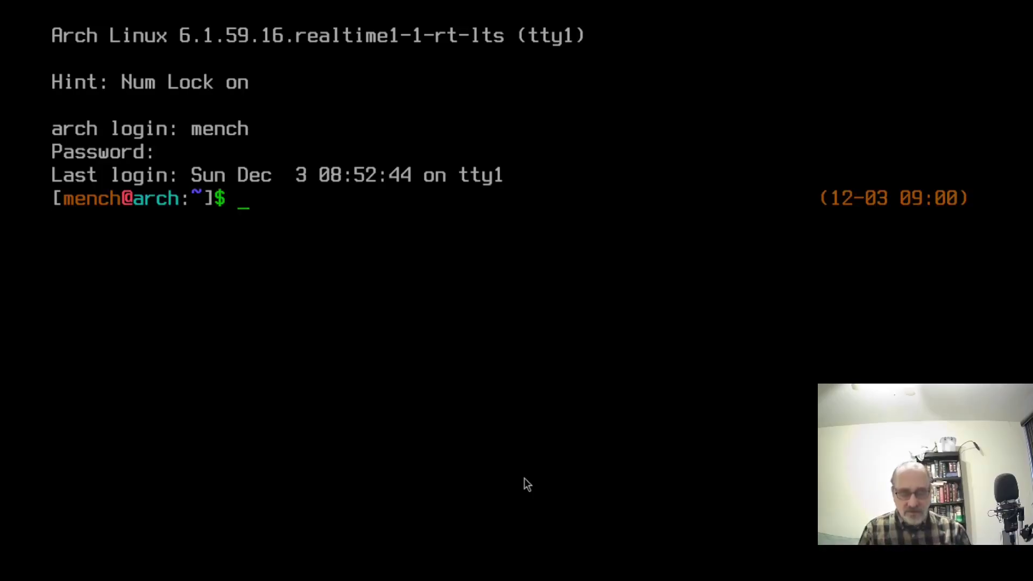
Step: Examine processes, CPU load and memory use under the linux-rt-lts kernel with htop in the console, and quit it
{"action": "type", "text": "htop"}
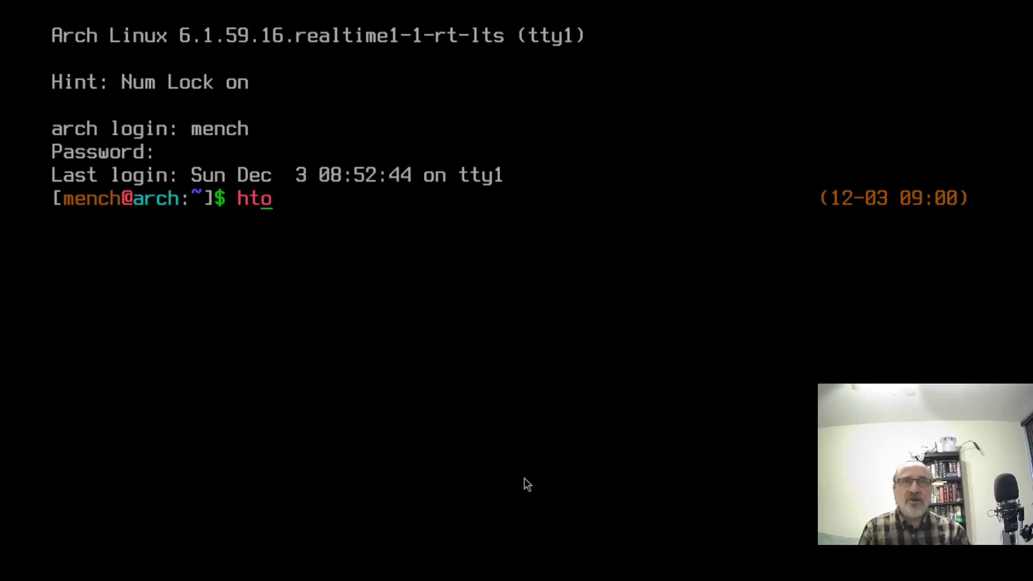
{"action": "key", "text": "Return"}
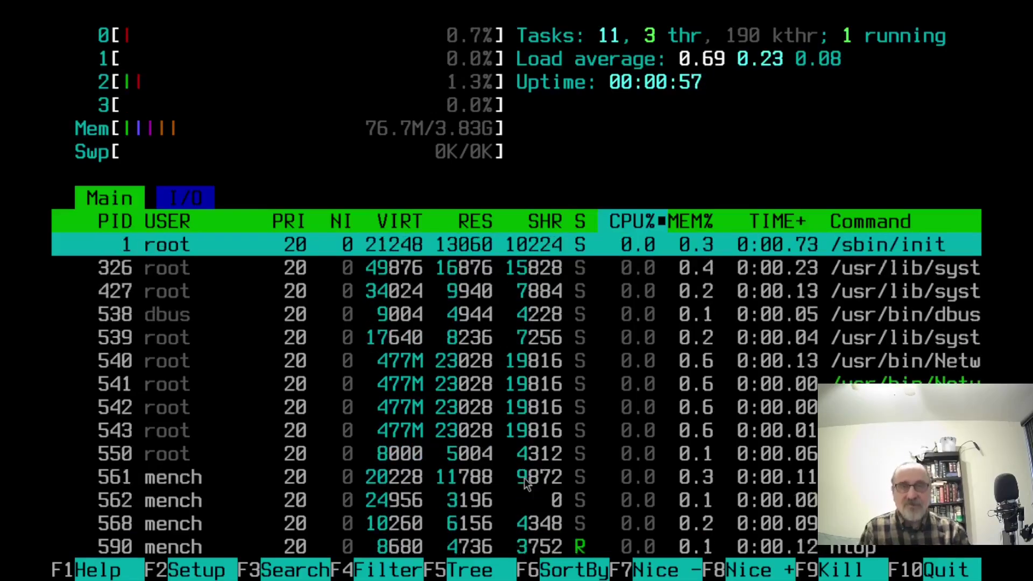
{"action": "key", "text": "q"}
Step: Run neofetch on a cleared console to check the running kernel and memory use
{"action": "key", "text": "ctrl+l"}
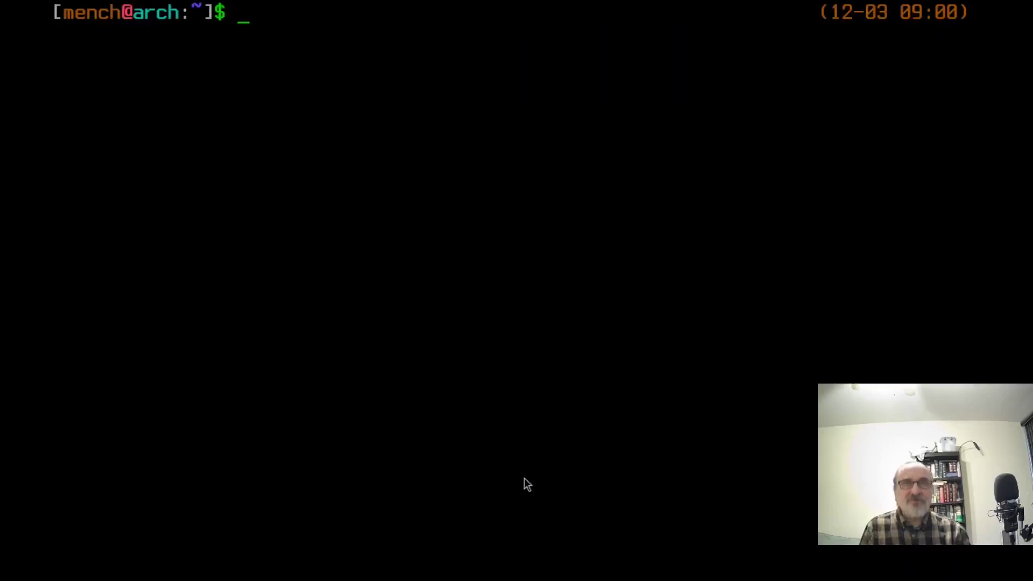
{"action": "type", "text": "neofetch"}
{"action": "key", "text": "Return"}
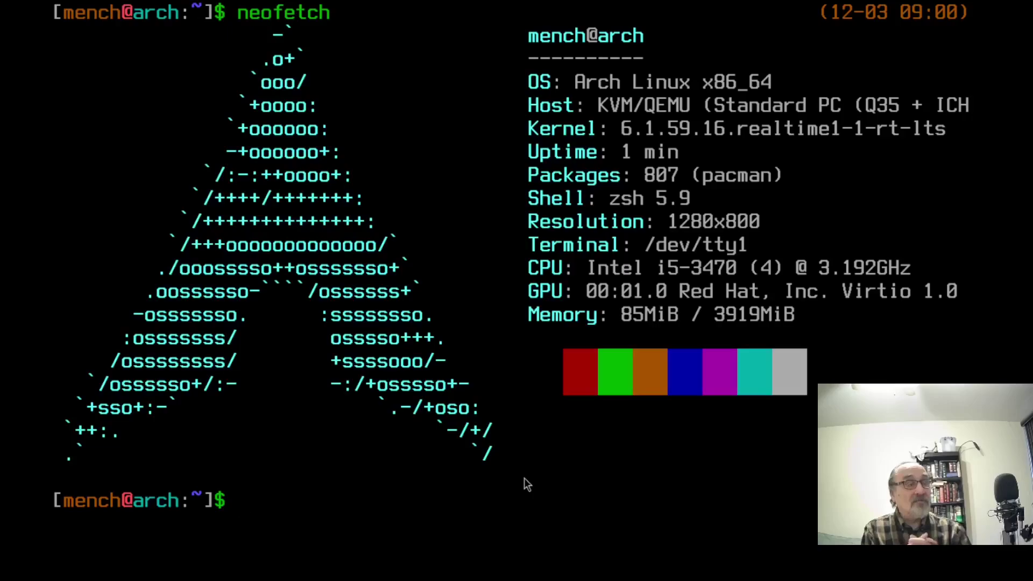
Step: Start the graphical session with startx and open a terminal window in it
{"action": "type", "text": "startx"}
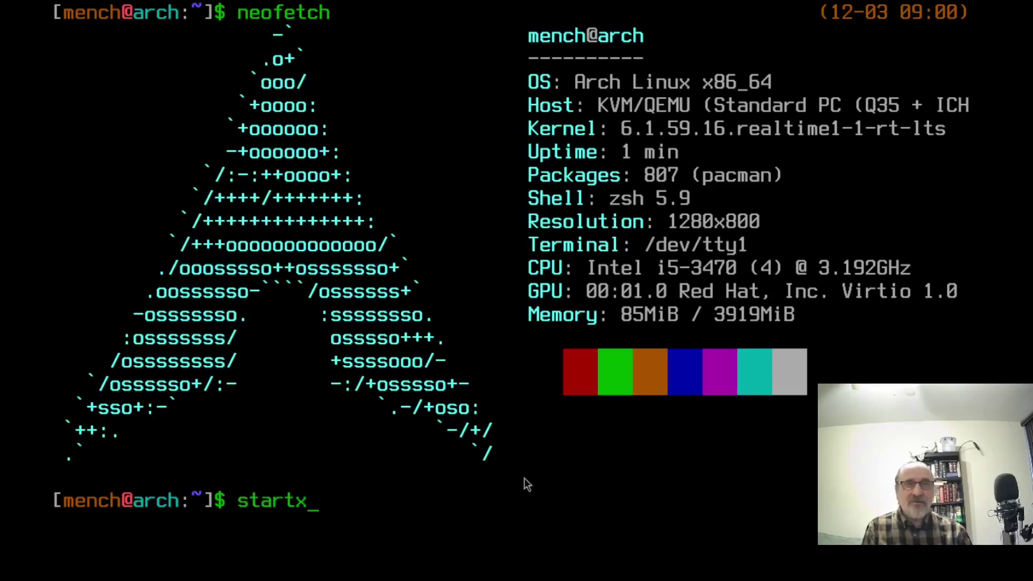
{"action": "key", "text": "Return"}
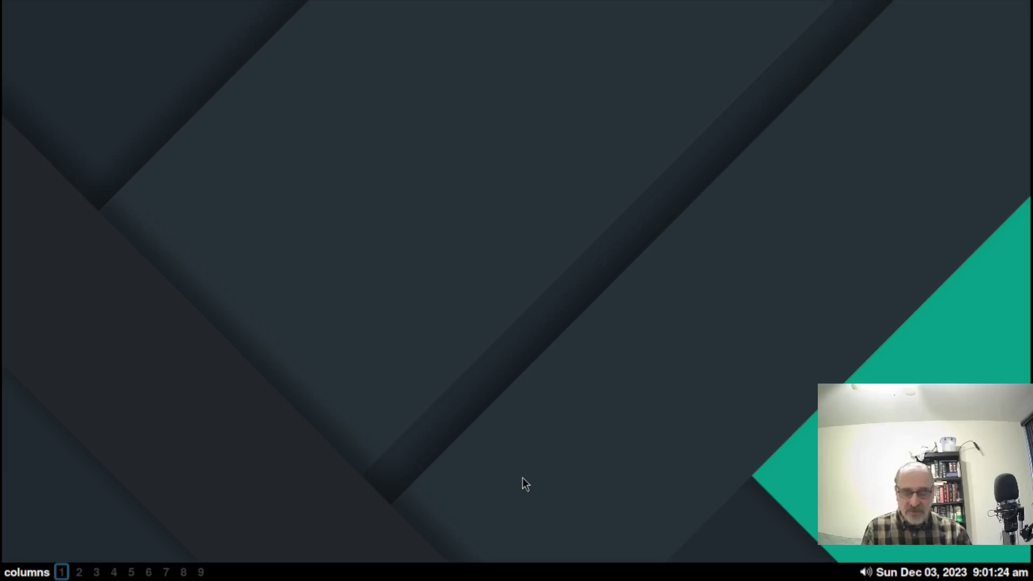
{"action": "key", "text": "super+Return"}
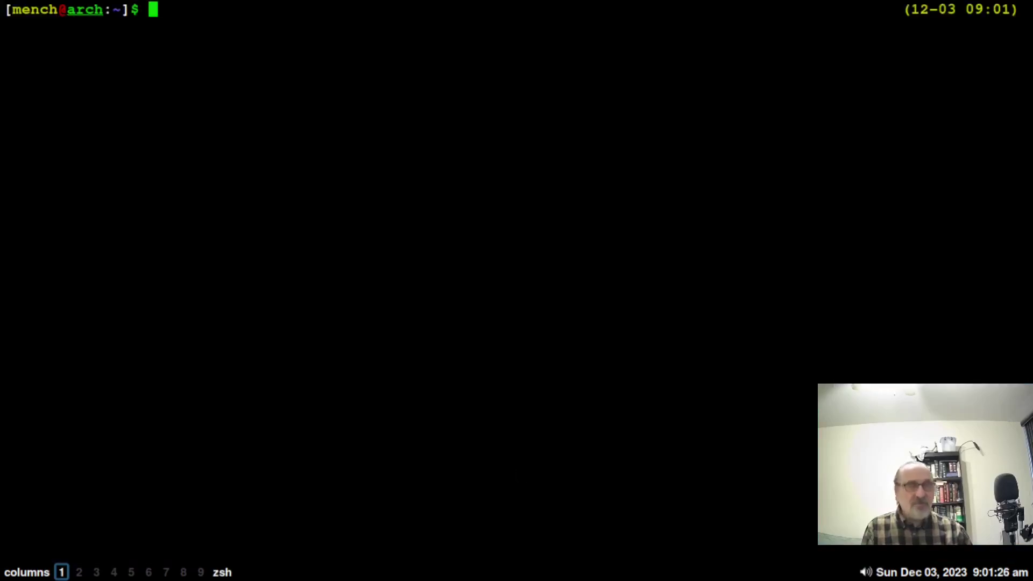
Step: Examine processes and memory use of the graphical session with htop in the terminal window, and quit it
{"action": "type", "text": "htop"}
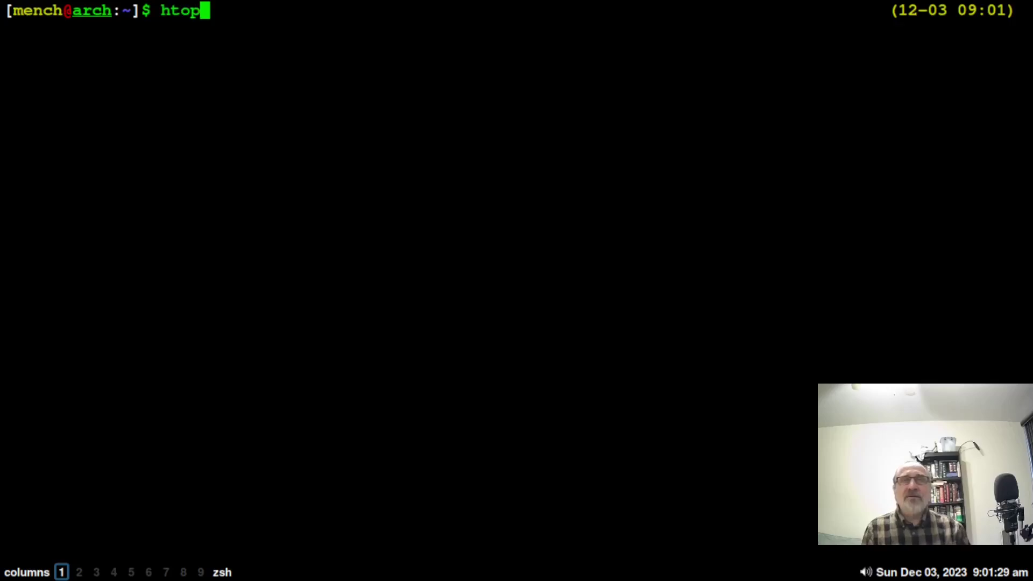
{"action": "key", "text": "Return"}
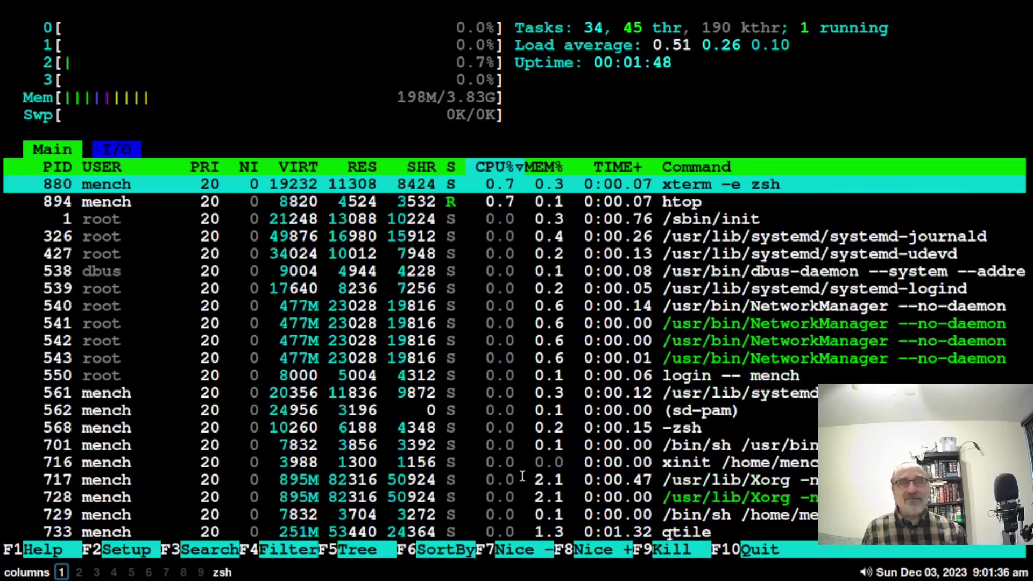
{"action": "type", "text": "q"}
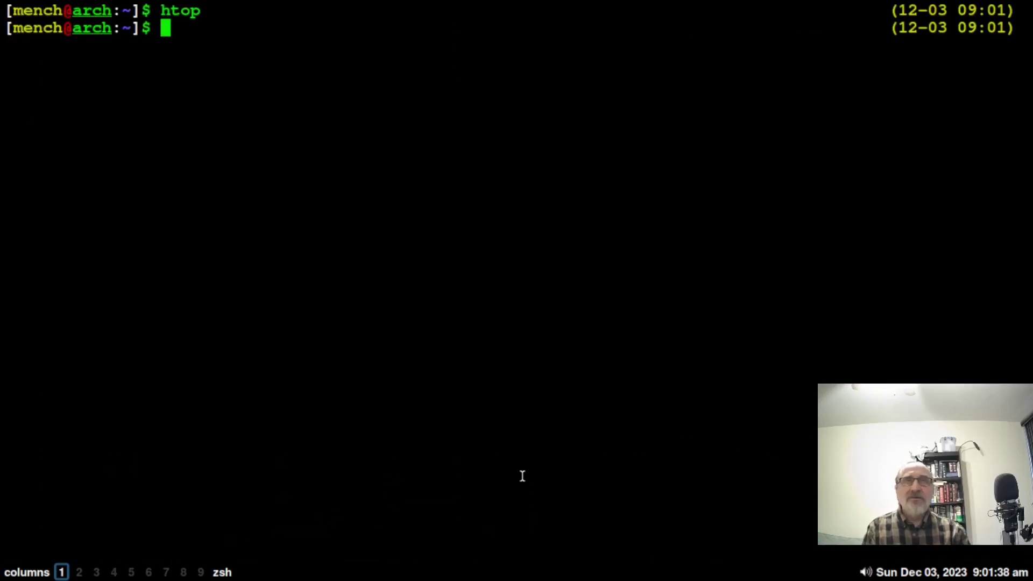